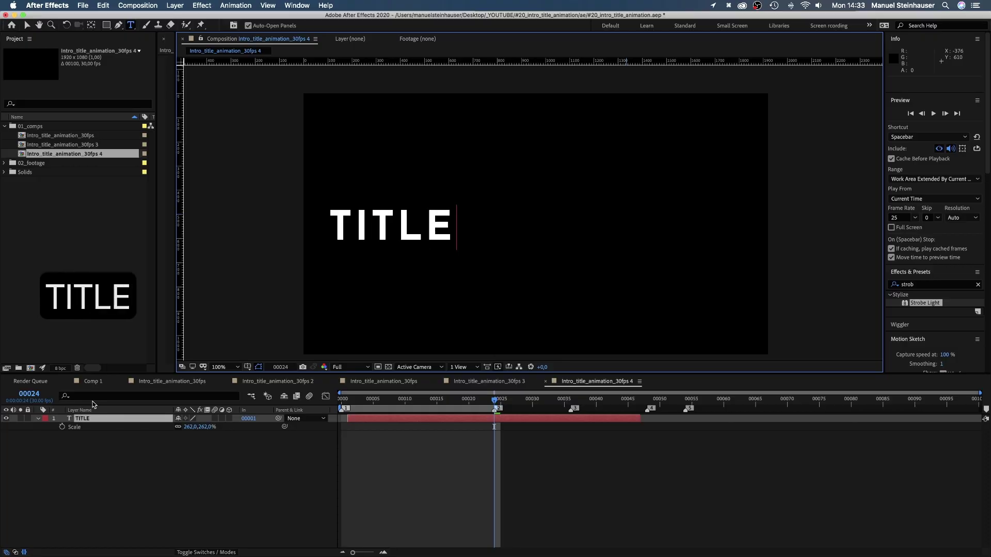
- Set up the 1920×1080, 30 fps, 100-frame black composition intro_title_animation_30fps
type("ATIO")
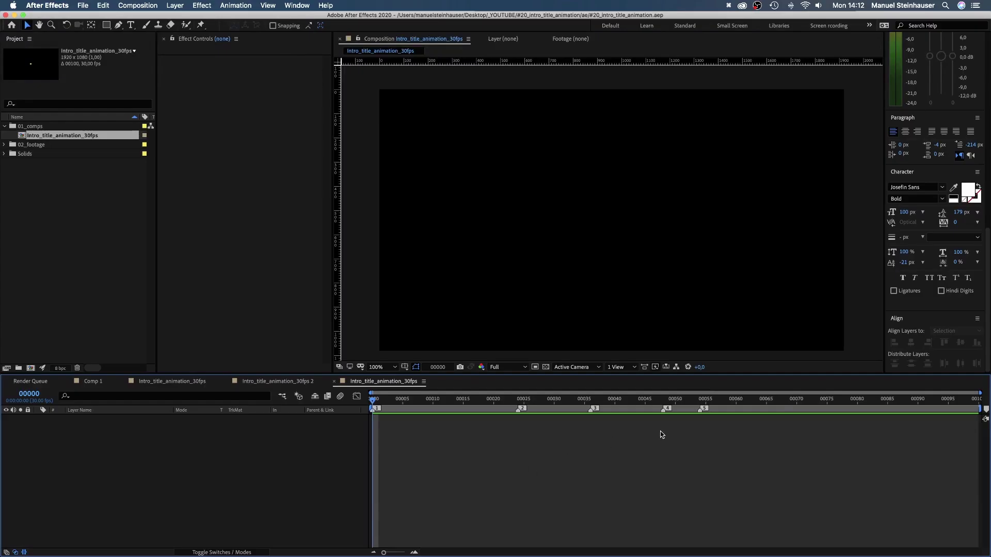
- Return to the first frame and type 'TITLE ANIMATION' as a new text layer
left_click(403, 403)
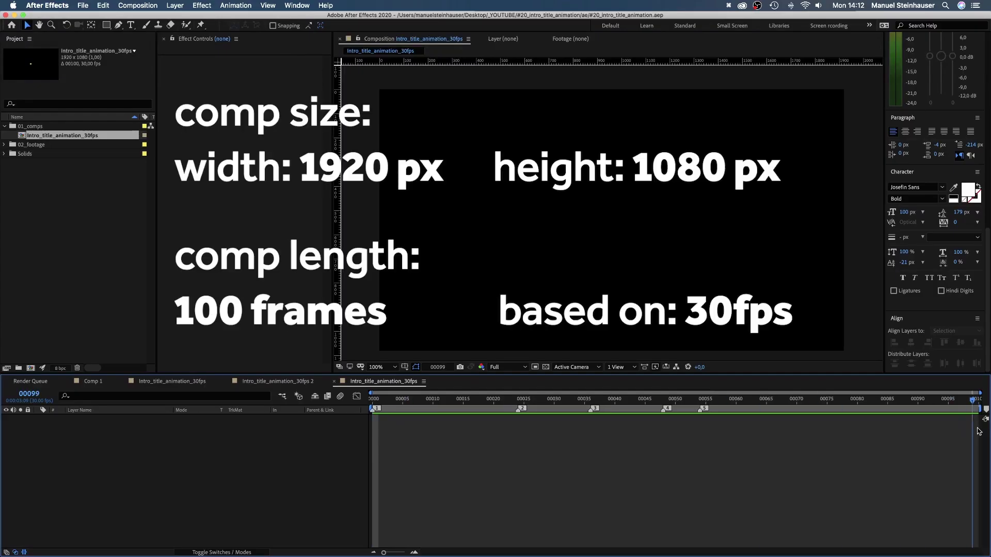
left_click_drag(382, 422, 347, 422)
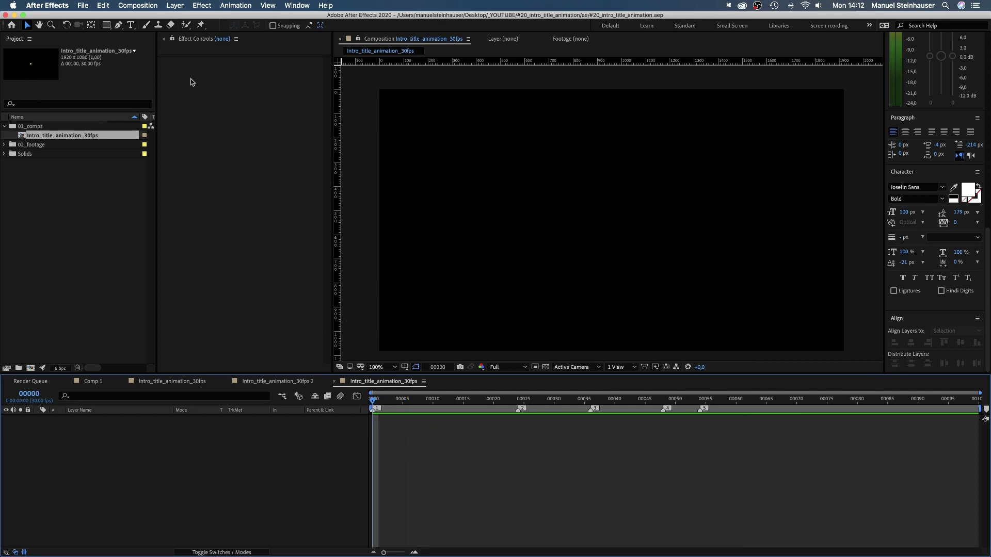
left_click(132, 27)
left_click(440, 232)
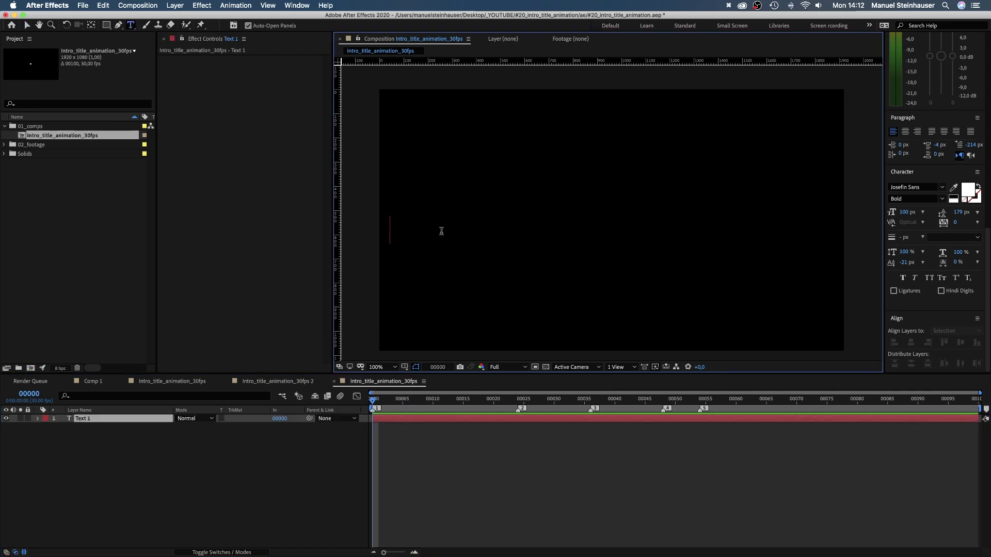
type("TITLE ANIMATION")
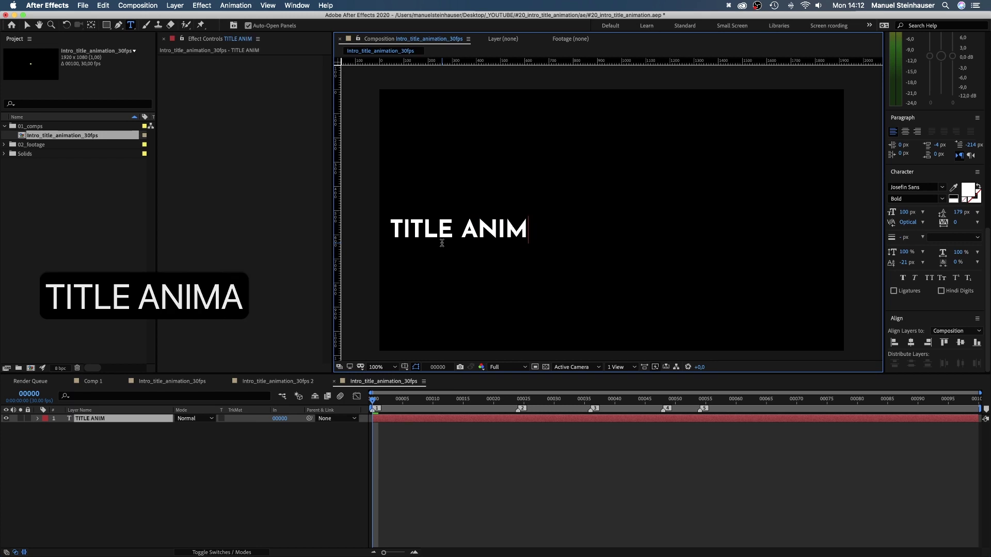
left_click(26, 25)
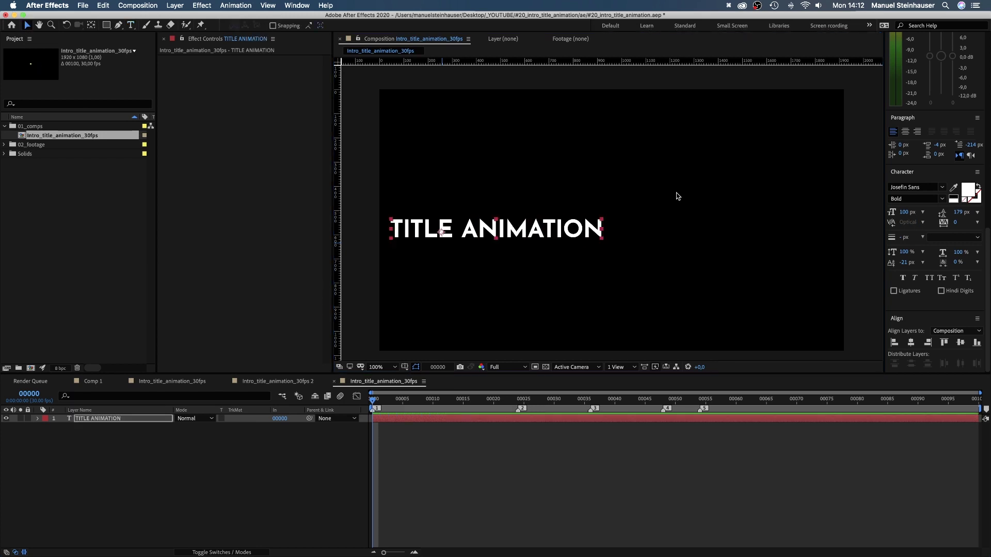
- Set the title to 64 px with tracking 100 and centre it in the composition
left_click(903, 212)
type("64")
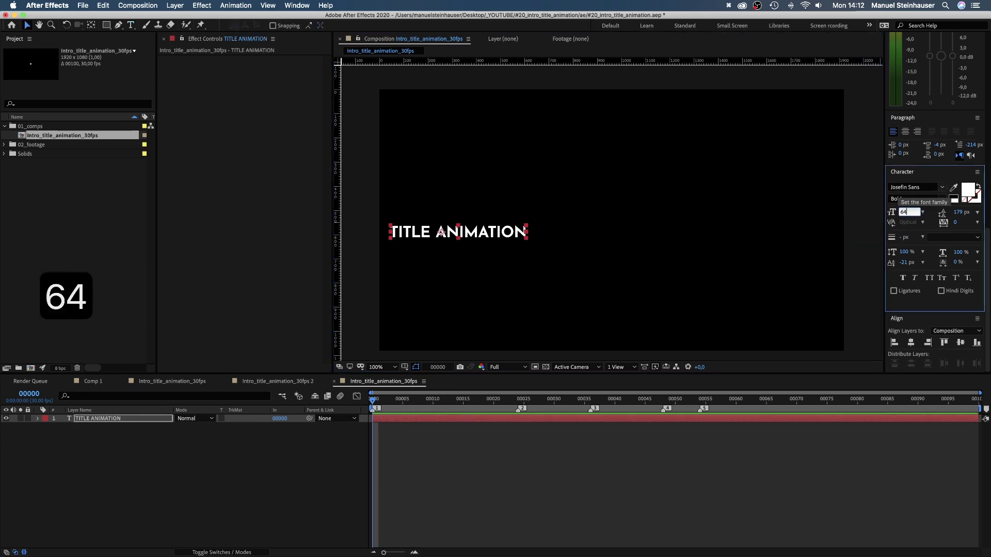
key("Return")
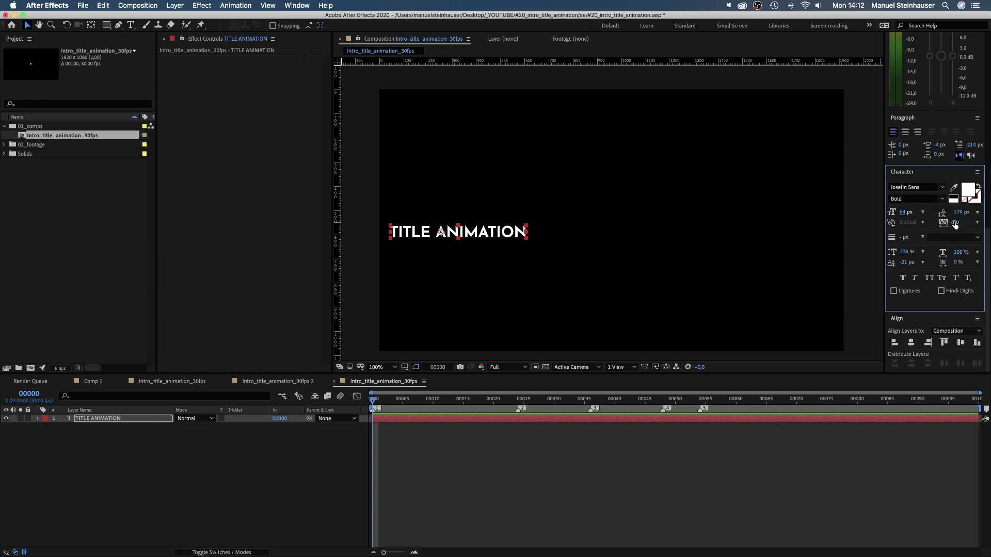
type("100")
key("Return")
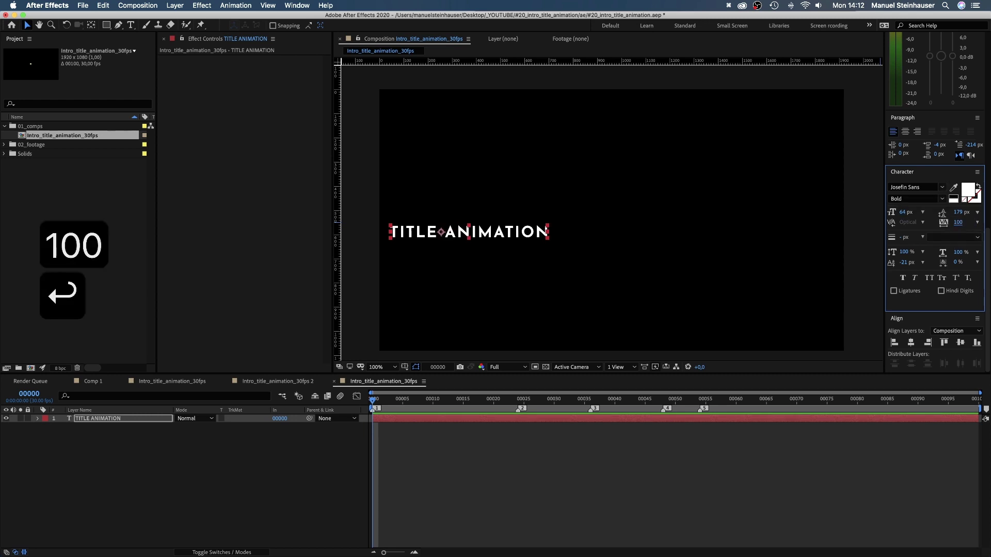
left_click(912, 344)
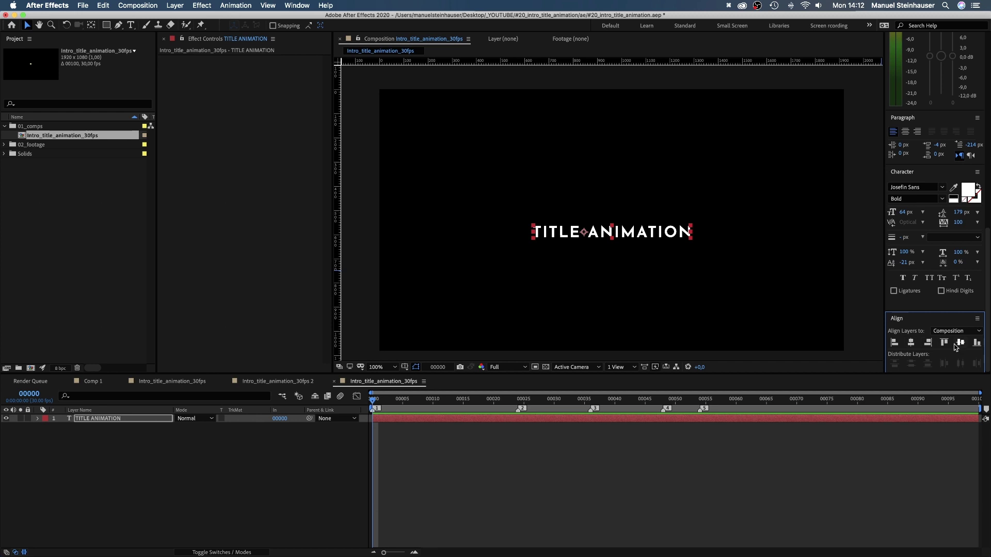
left_click(961, 343)
left_click(153, 519)
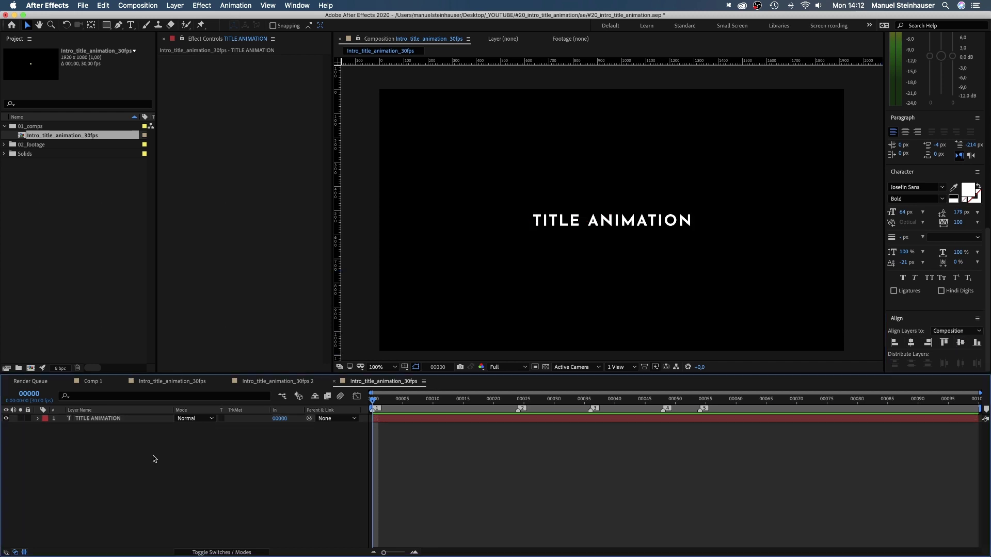
- Create a rectangle shape layer and set its size to 50×50
double_click(106, 26)
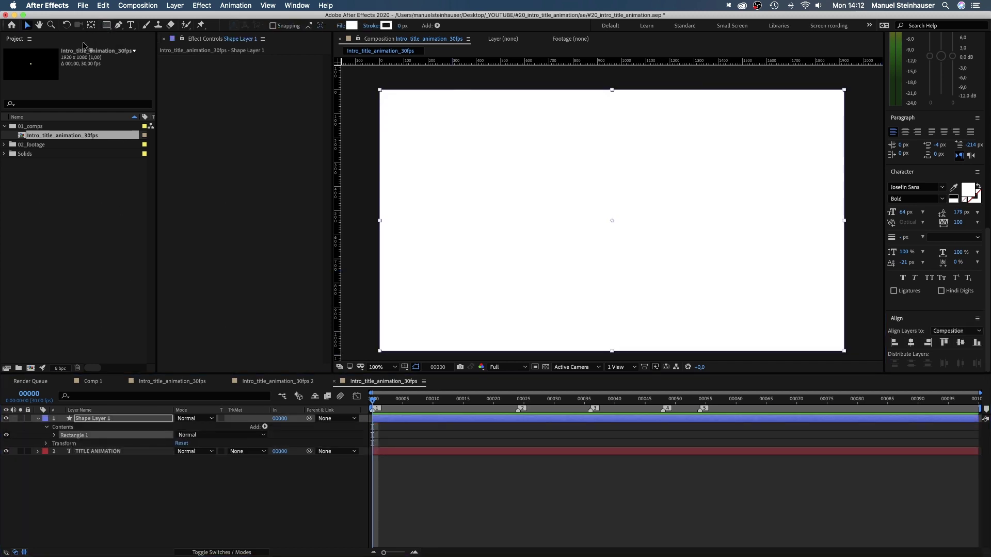
left_click(54, 437)
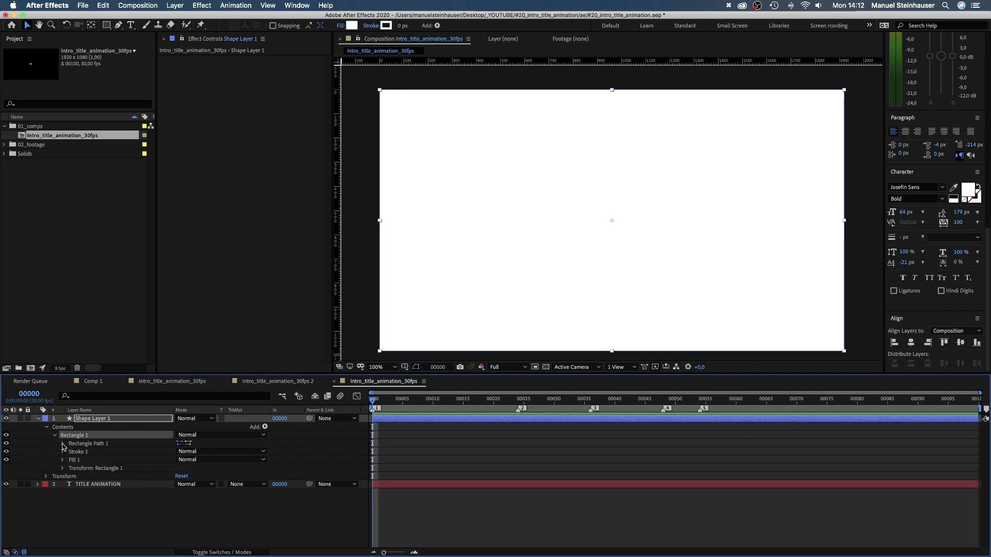
left_click(63, 444)
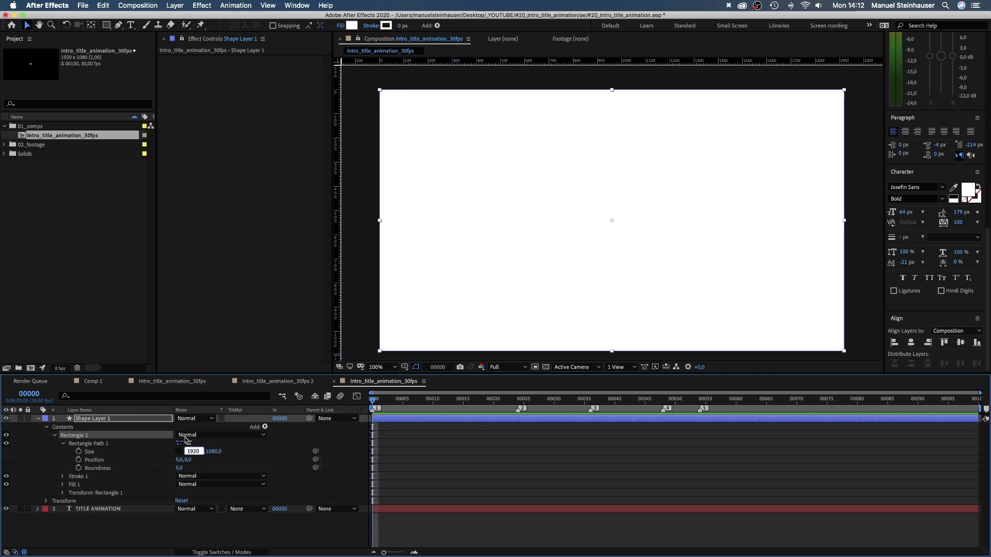
type("50")
key("Tab")
type("50")
key("Return")
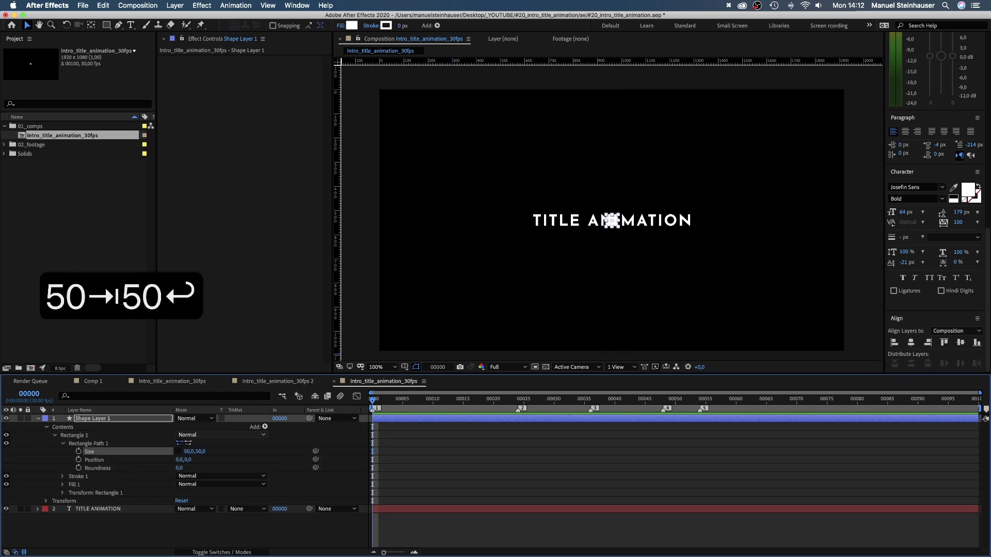
- Fill the rectangle yellow, name the layer 'square', and place it just right of the text
left_click(352, 26)
left_click_drag(331, 258, 300, 239)
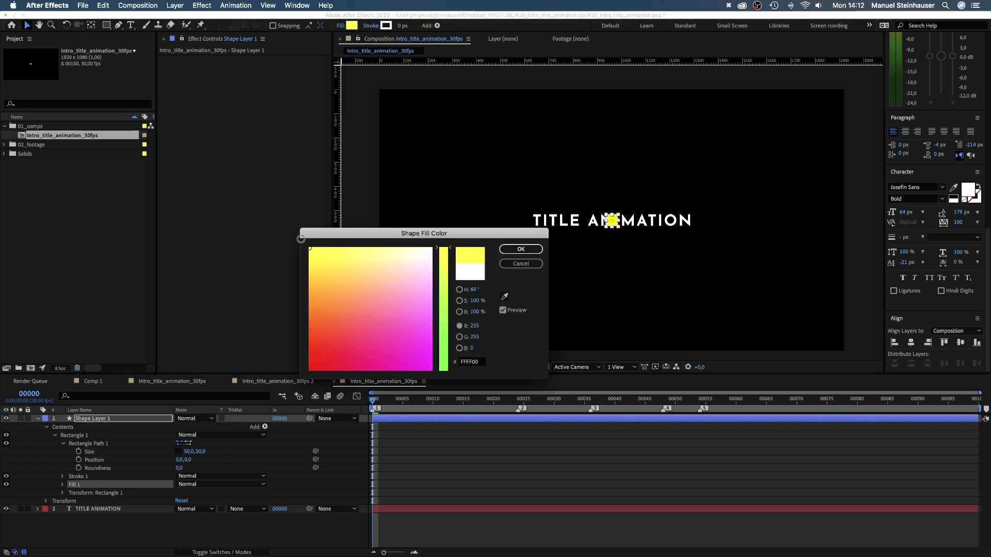
left_click(520, 249)
key("Return")
type("s")
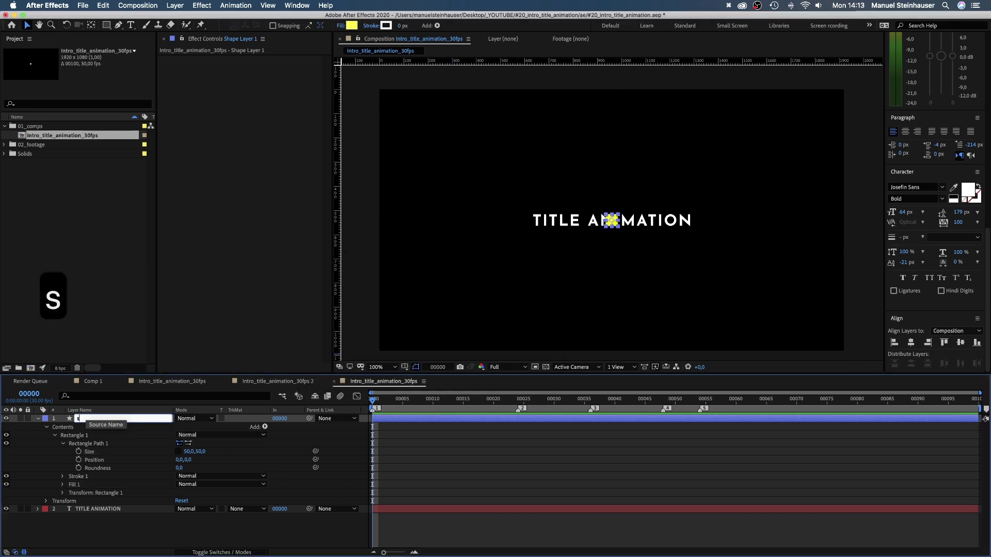
type("quare")
key("Return")
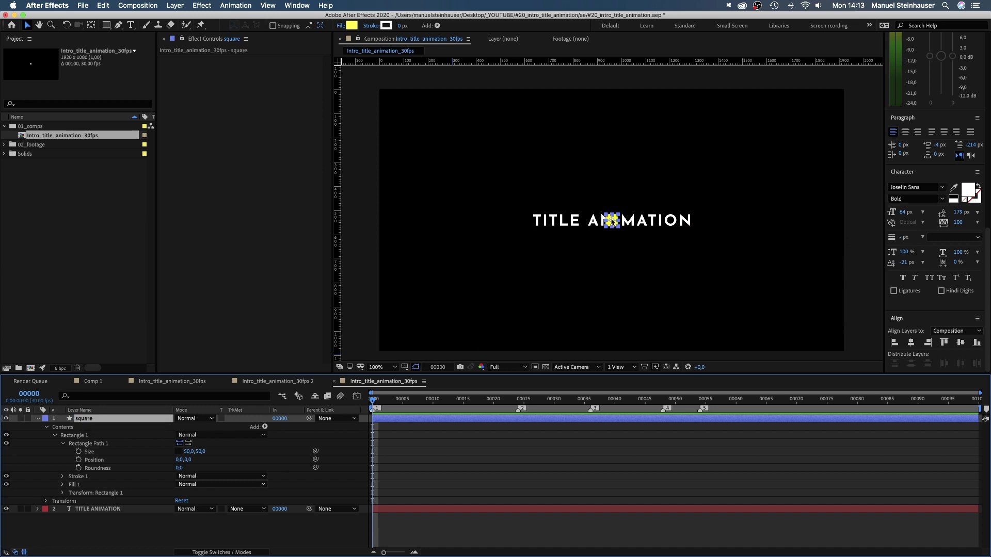
left_click_drag(611, 220, 664, 223)
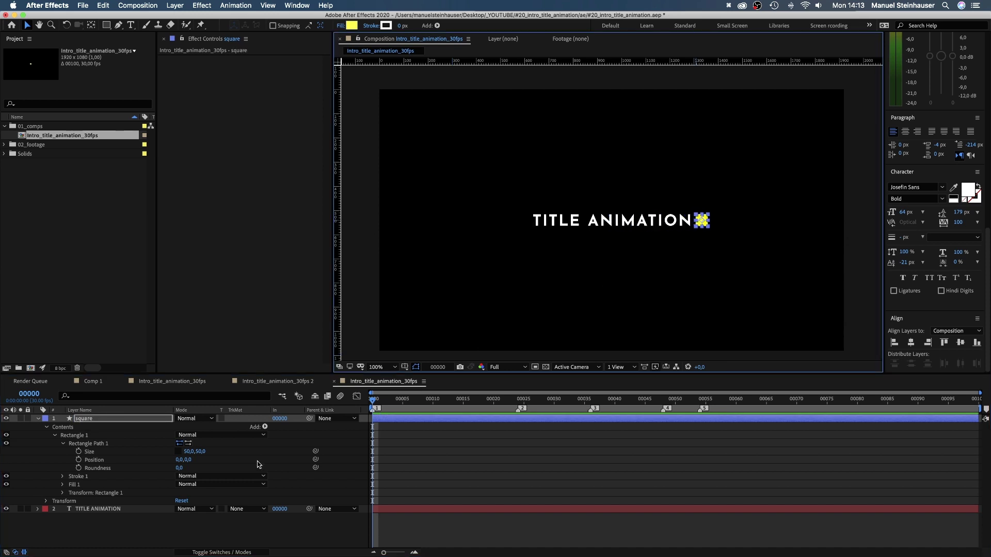
- Shift both the title and square layers to start at frame 54
left_click(98, 508)
left_click(97, 419, "shift")
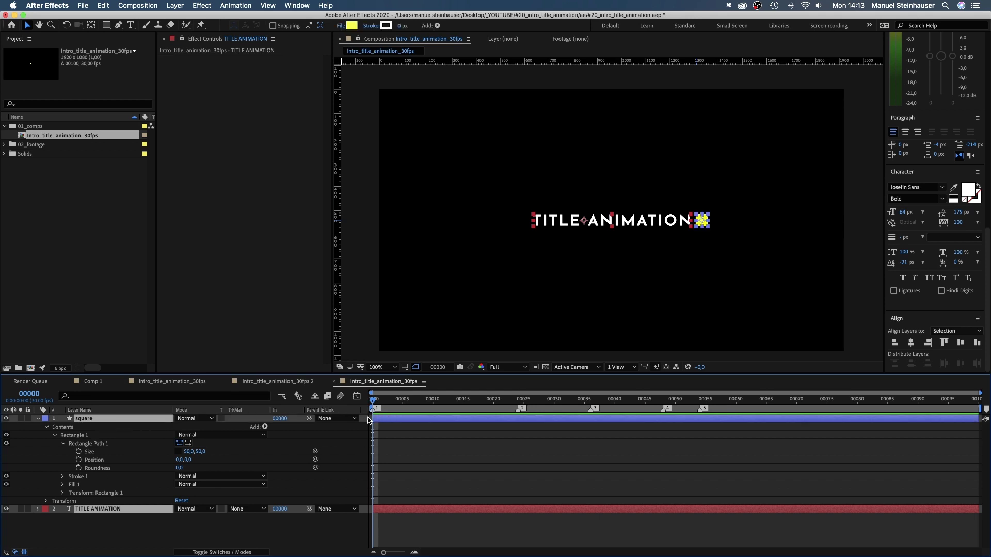
left_click_drag(367, 419, 696, 432)
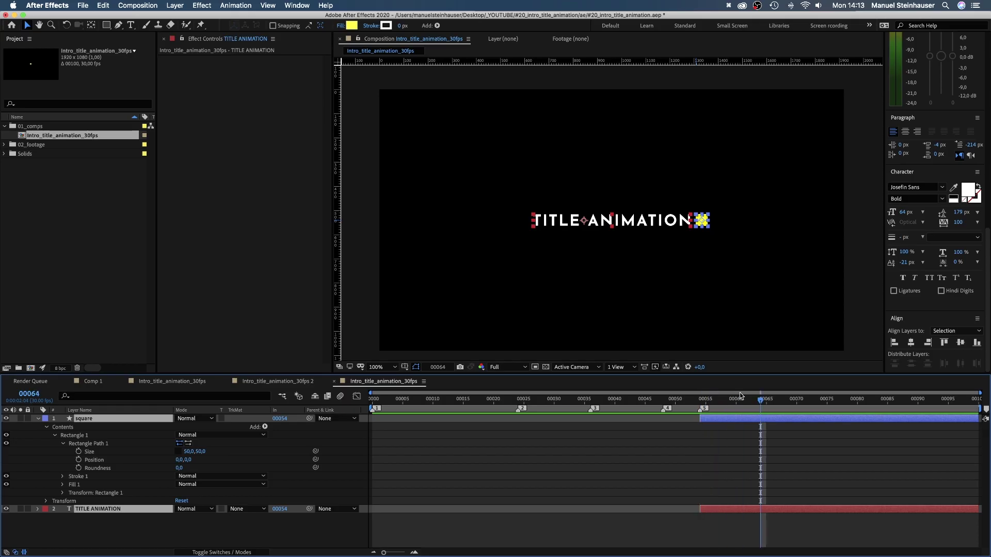
- Add Position keyframes to the title, offsetting it right at its starting keyframe
left_click(95, 510)
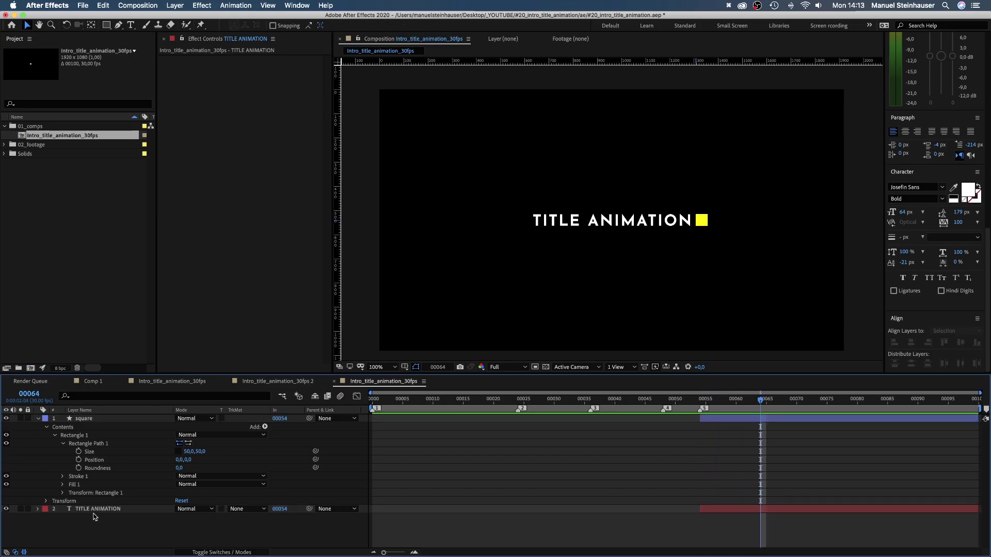
left_click(39, 419)
key("p")
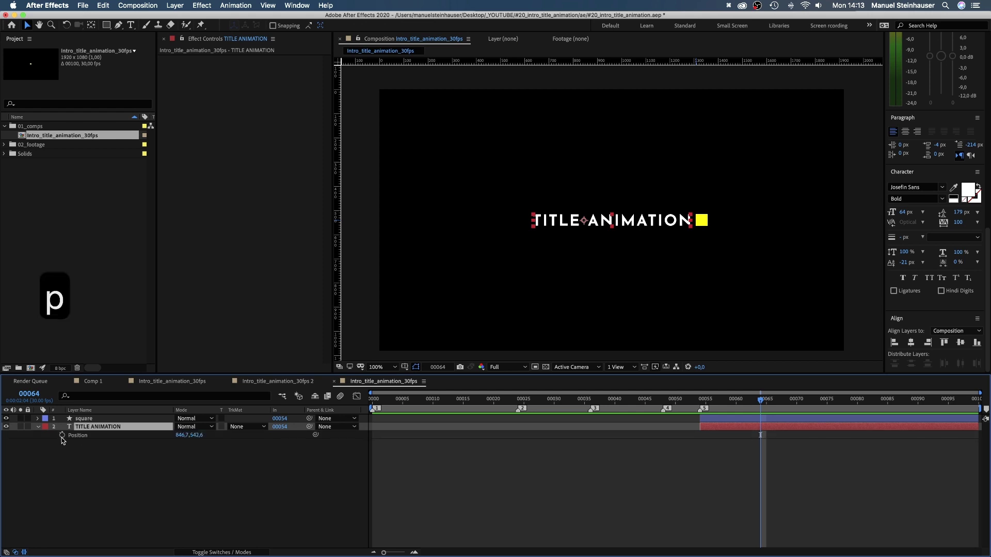
left_click(62, 435)
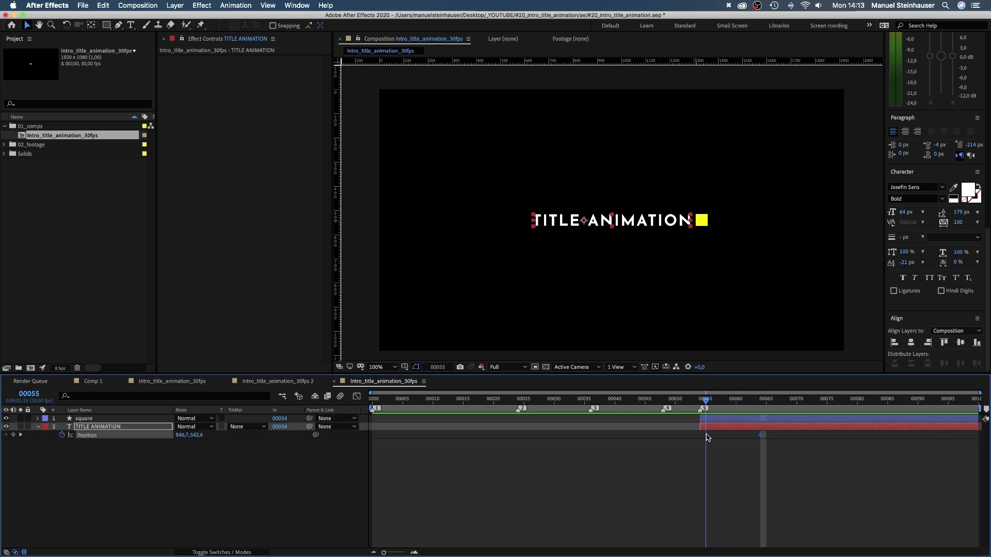
key("Page_Up")
left_click(405, 366)
left_click(389, 394)
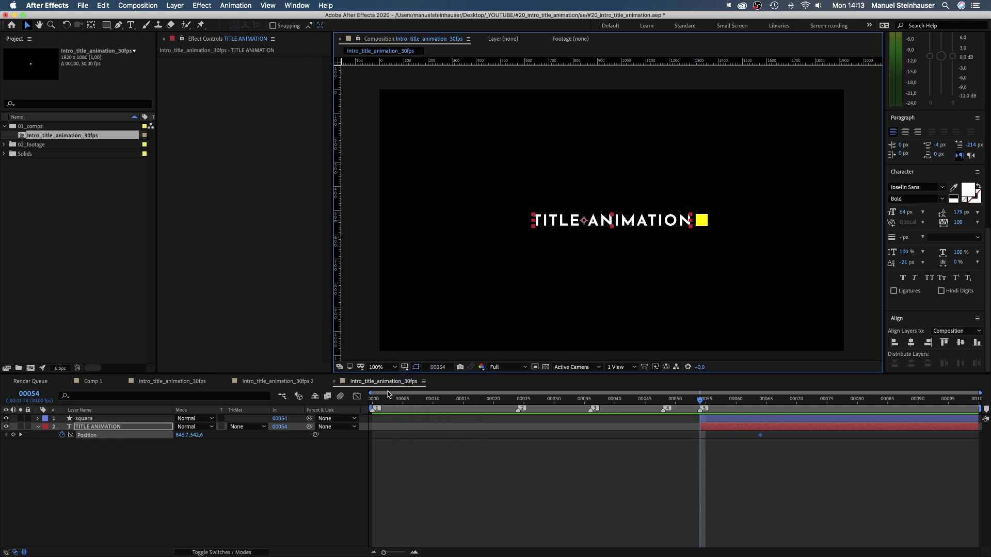
left_click_drag(177, 438, 331, 442)
- Keyframe the square's Position at frame 64 and over the title's first letters at frame 54
left_click(114, 419)
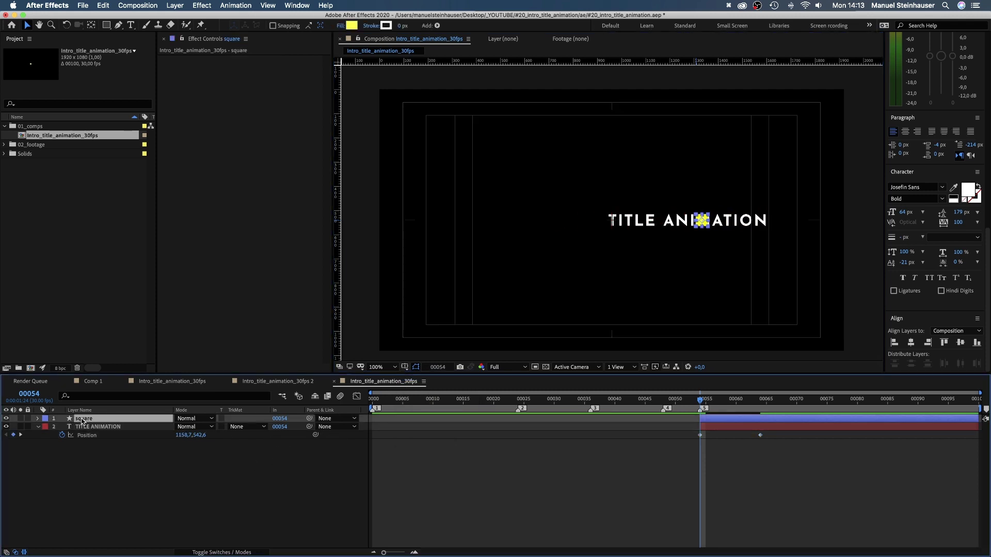
key("p")
left_click_drag(749, 402, 757, 402)
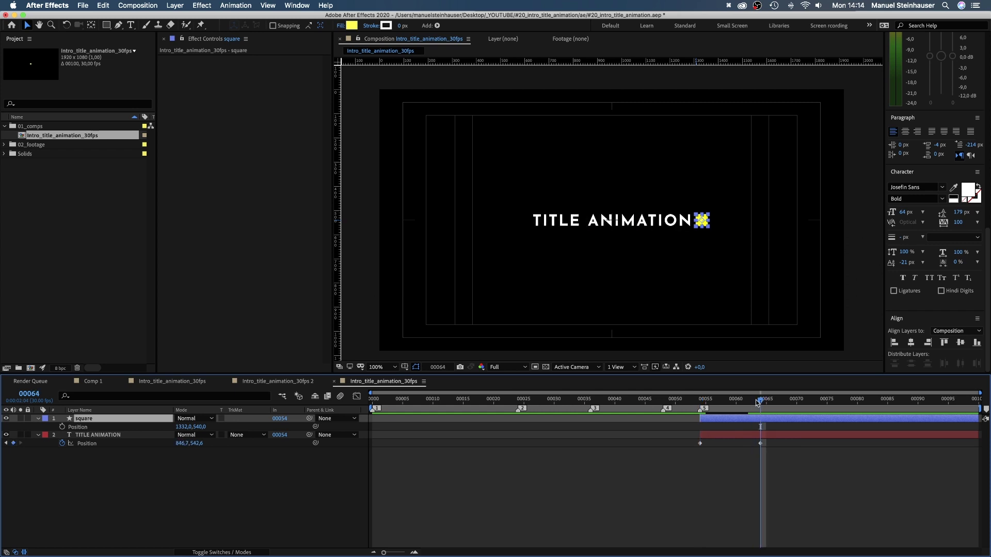
left_click(61, 427)
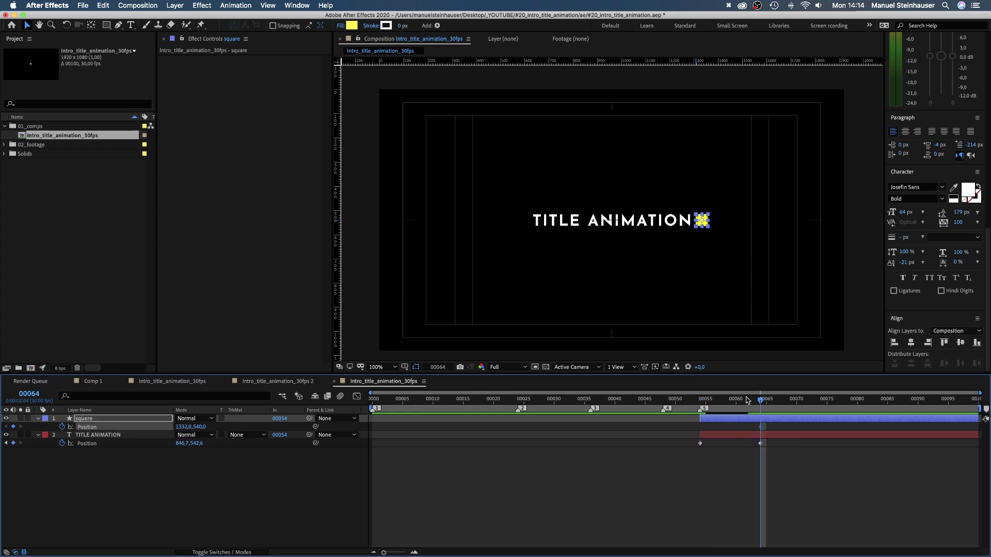
left_click(700, 401)
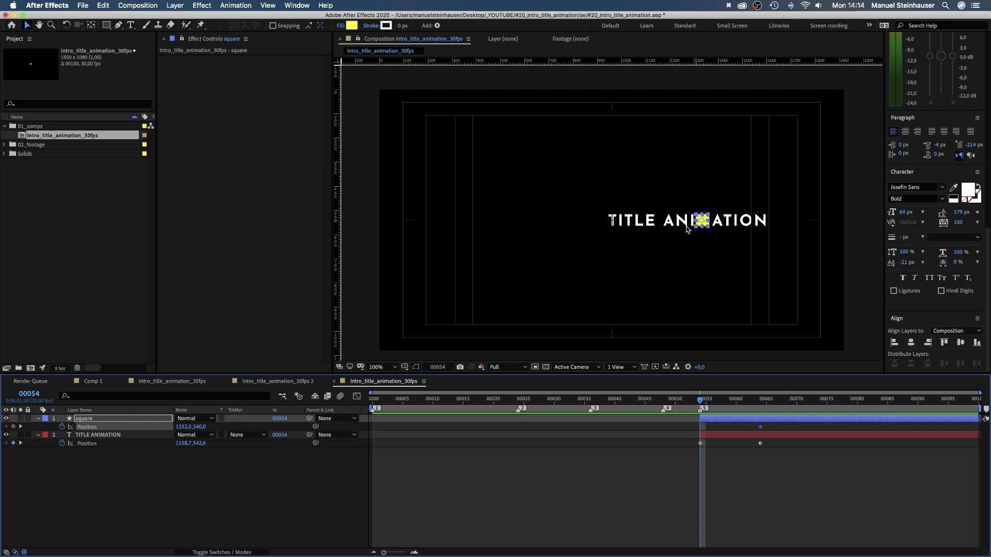
left_click_drag(699, 226, 627, 231)
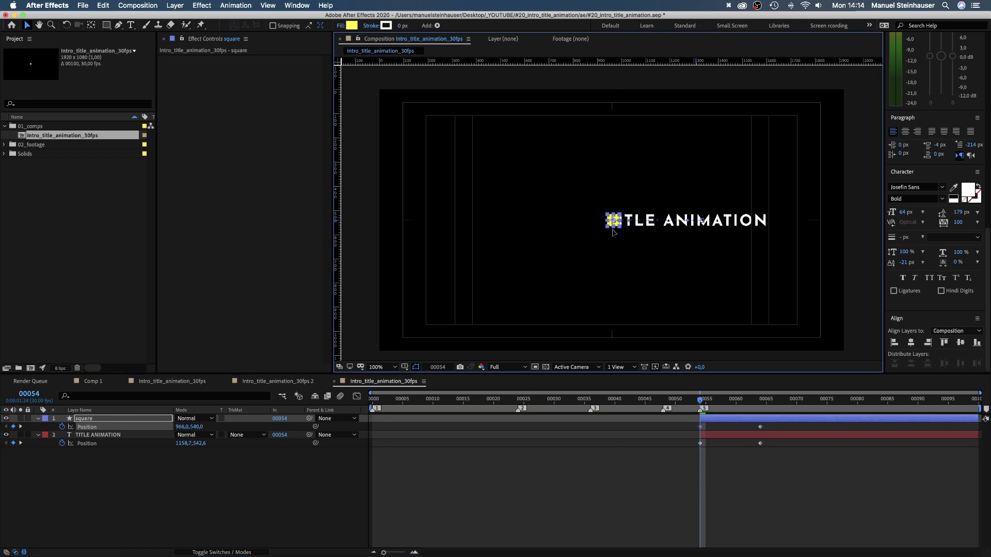
key("Right")
key("Right")
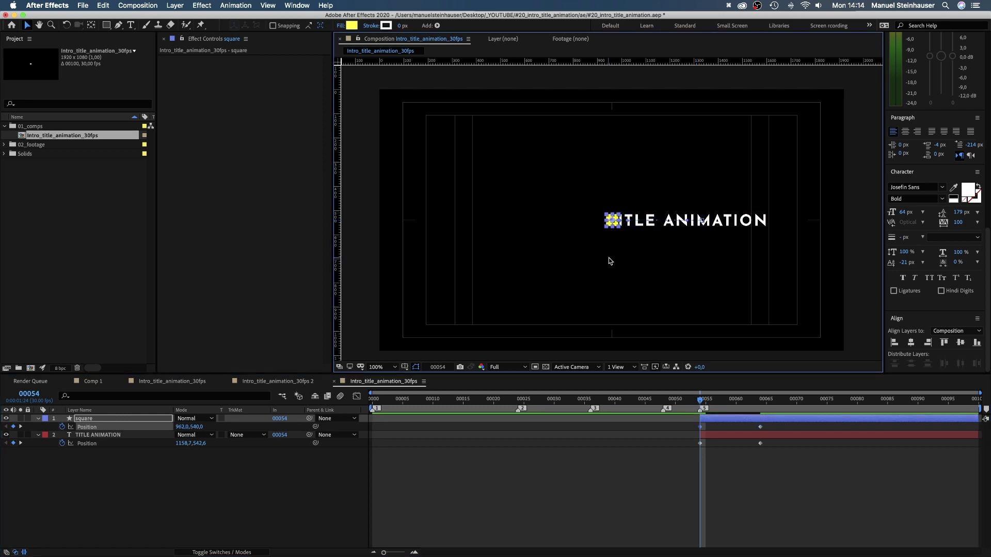
left_click(609, 258)
left_click(93, 435)
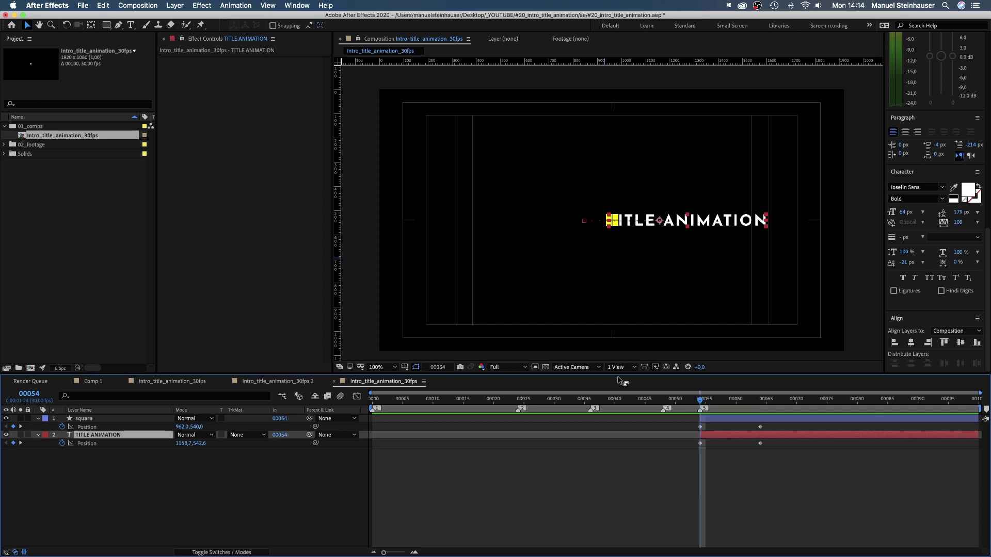
- Add a 0% Opacity animator and keyframe Range Start from 0% at frame 54 to 100% at frame 64
left_click(39, 436)
left_click(38, 437)
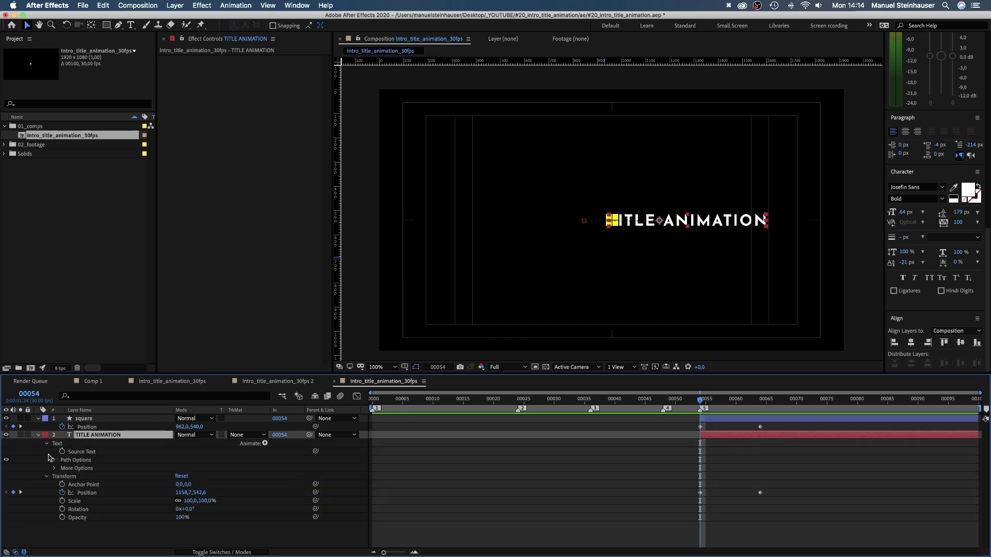
left_click(59, 453)
left_click(264, 444)
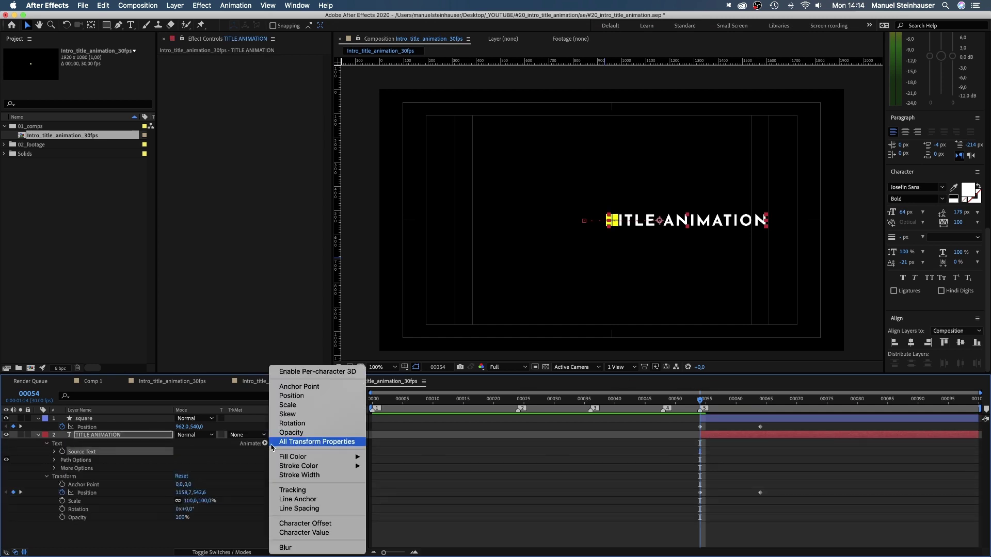
left_click(299, 435)
left_click(62, 485)
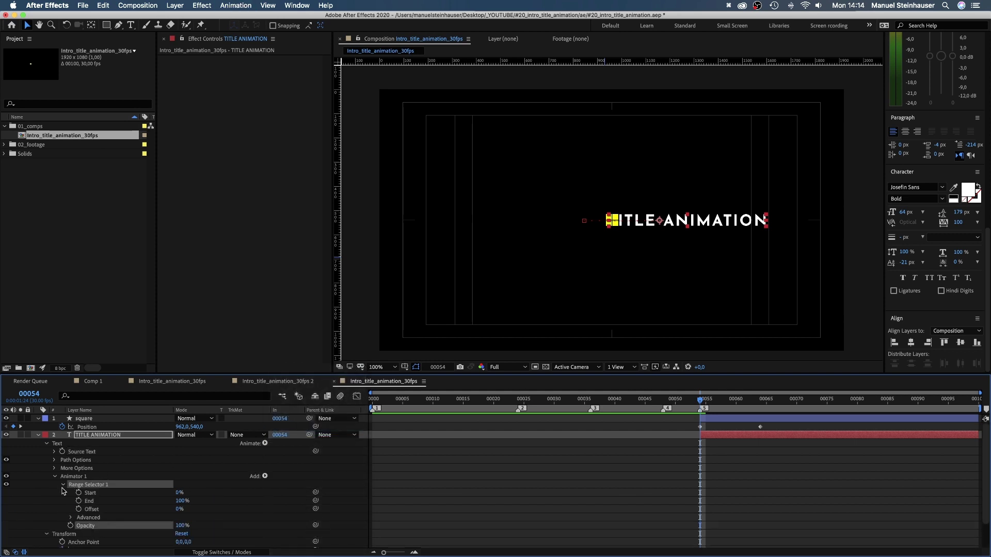
left_click_drag(182, 528, 149, 528)
left_click(78, 493)
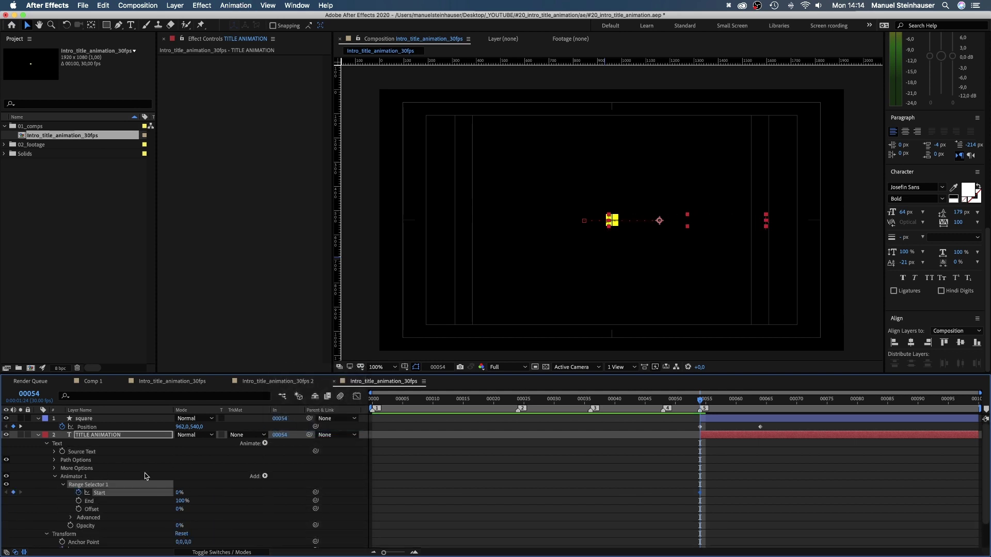
left_click_drag(726, 401, 751, 405)
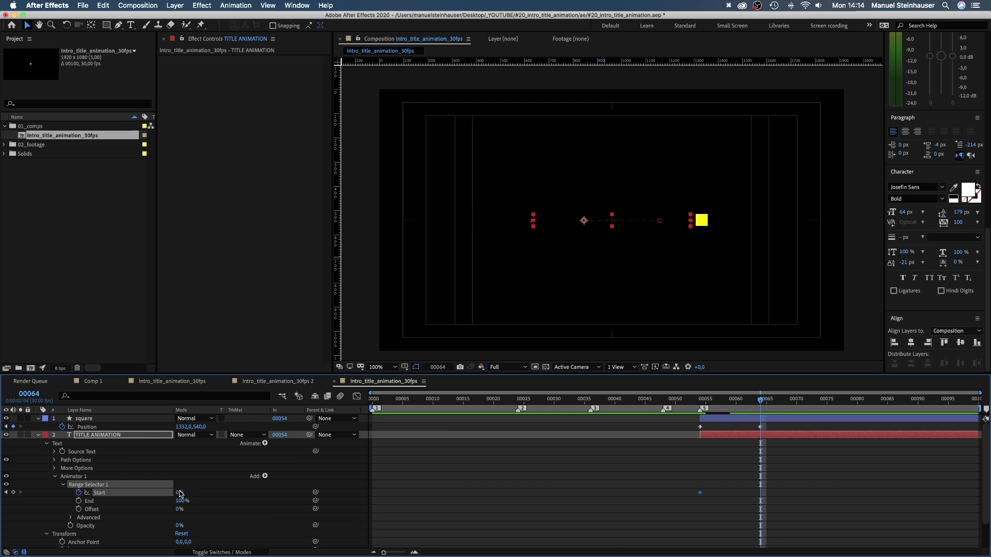
left_click_drag(180, 494, 241, 489)
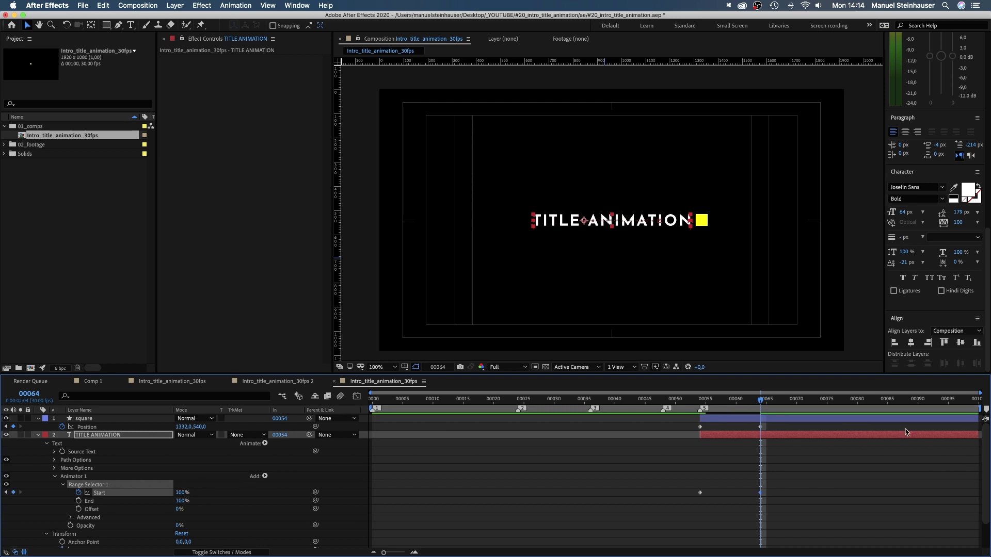
left_click(109, 436)
- Drag the frame-64 keyframes' influence in the Speed Graph into a sharp ease-in
key("u")
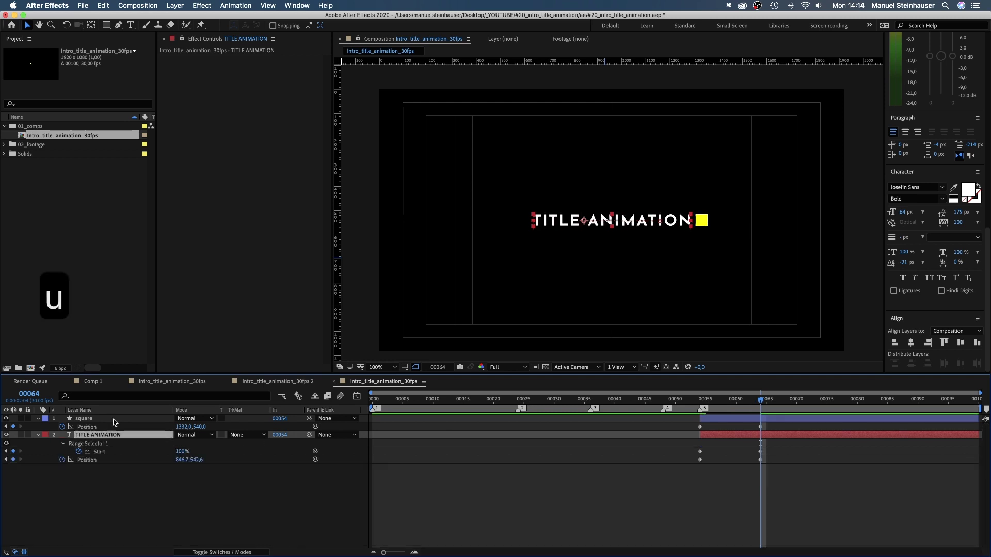
left_click_drag(778, 426, 745, 472)
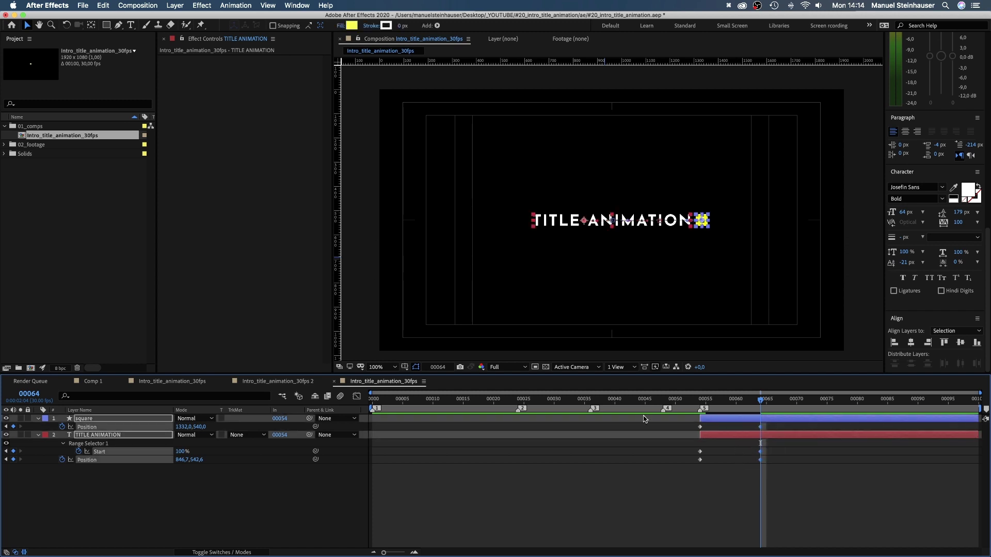
left_click(356, 397)
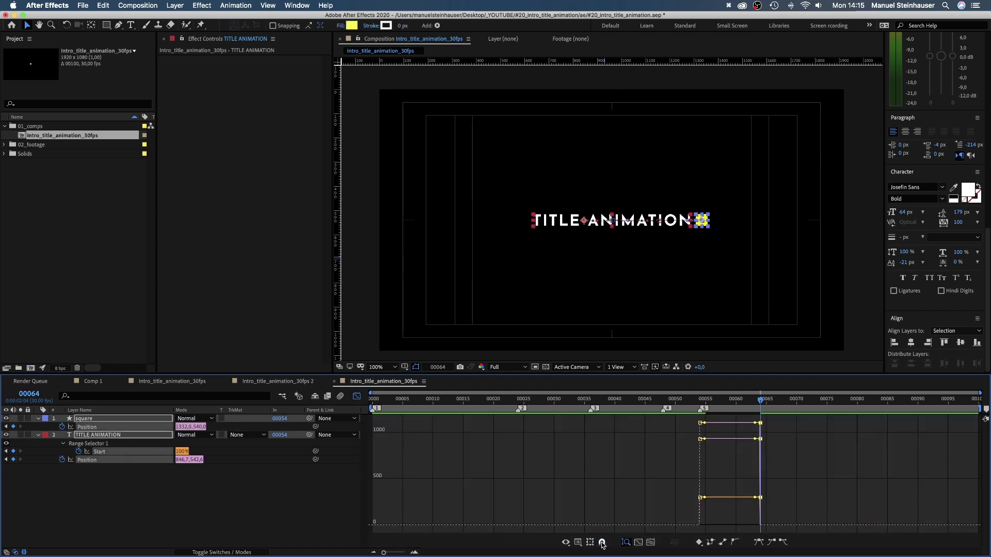
left_click(576, 542)
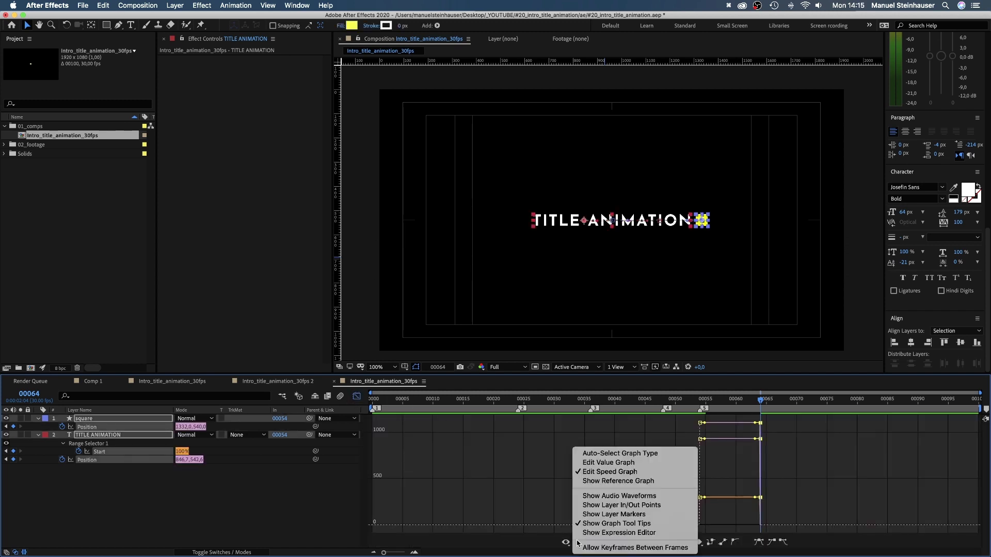
left_click(598, 474)
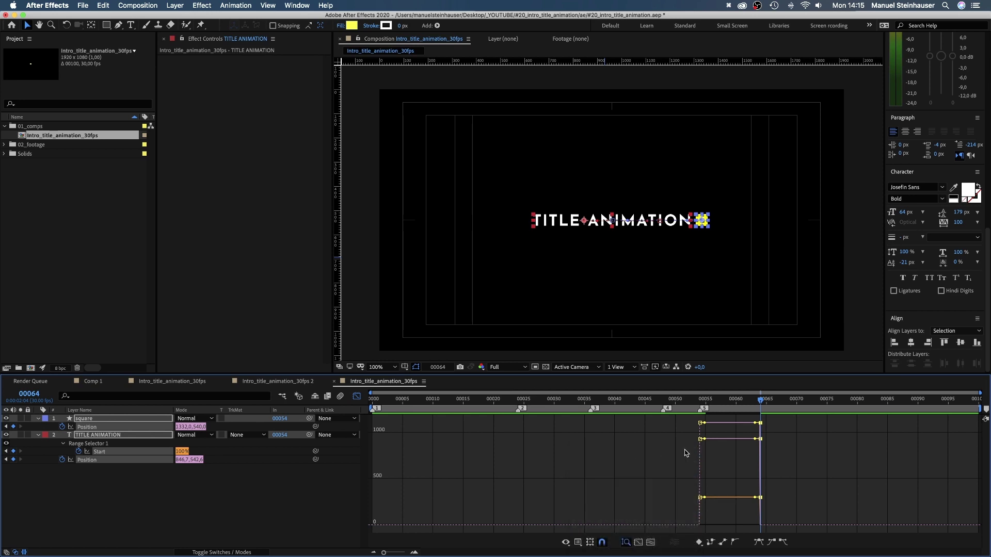
left_click_drag(754, 498, 730, 525)
left_click(760, 494)
- Preview the animation from the start, stopping around frame 53
left_click(357, 397)
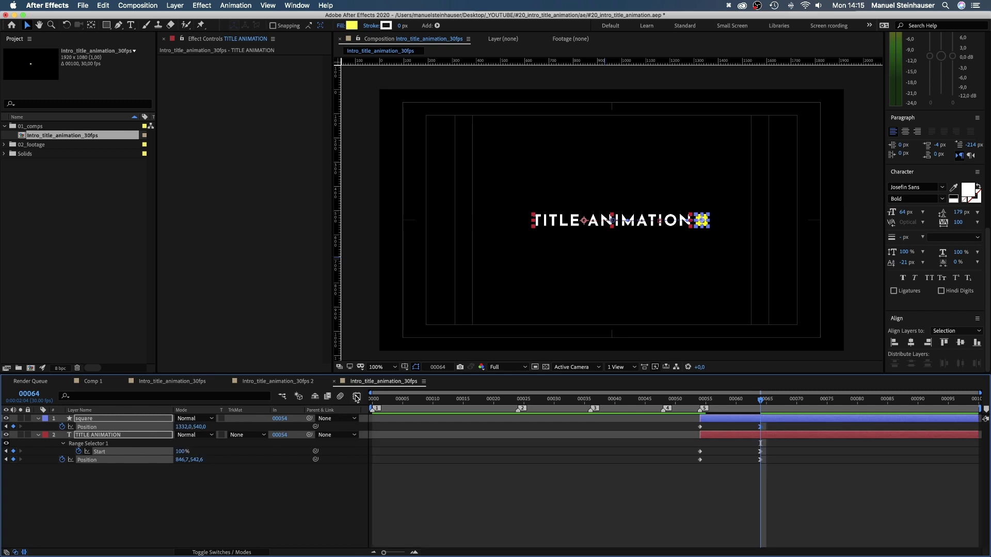
left_click_drag(757, 403, 310, 491)
left_click(308, 503)
key("space")
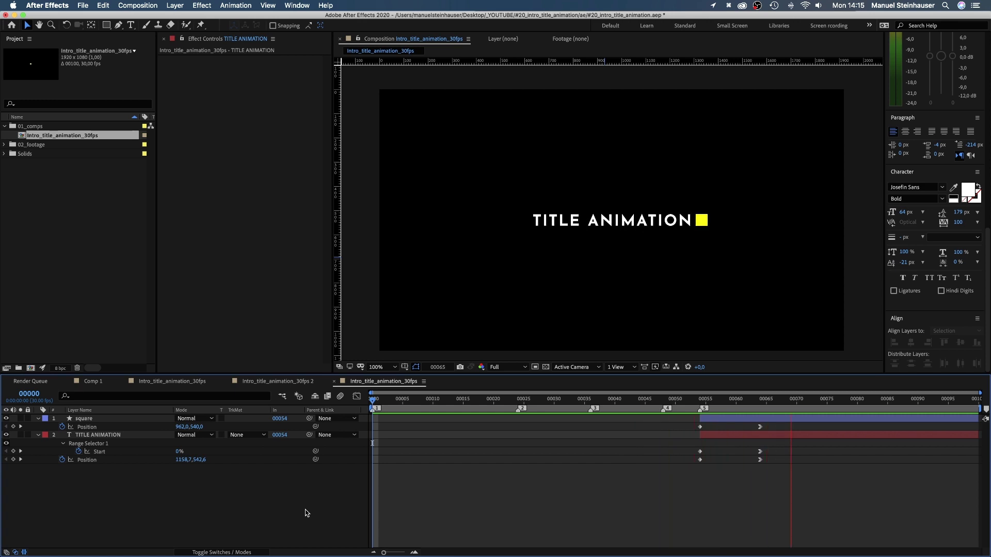
key("space")
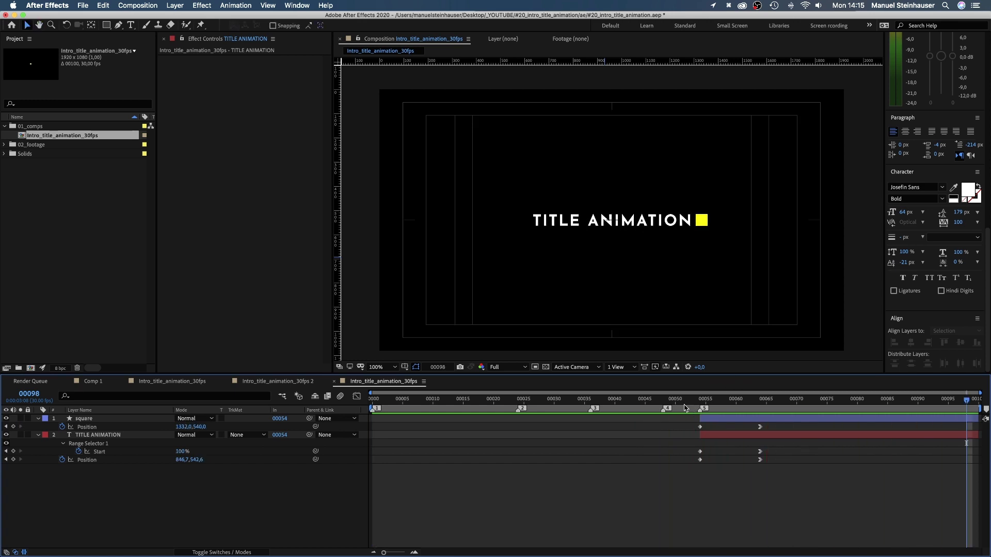
left_click_drag(685, 405, 694, 401)
- Find the Strobe Light effect and apply it to the square layer
left_click(711, 419)
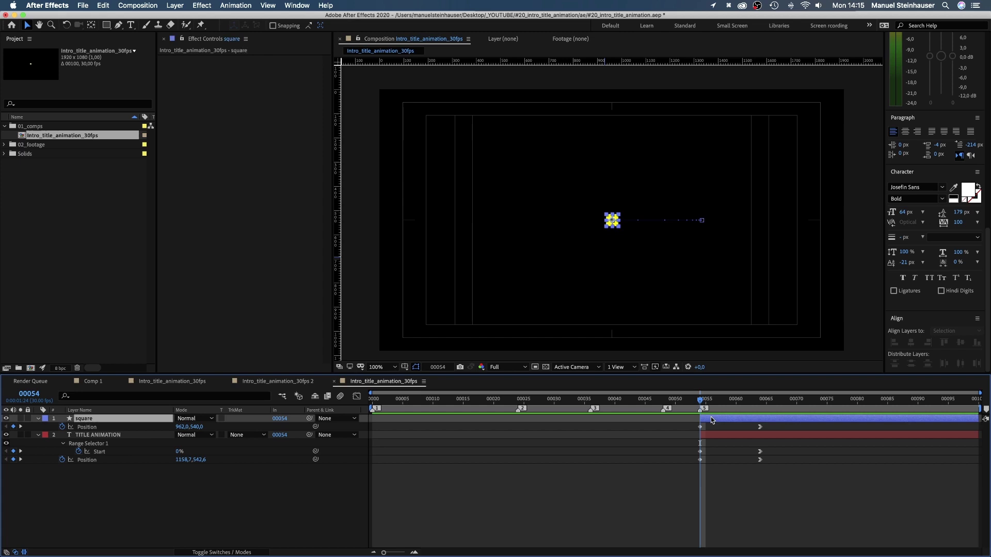
left_click_drag(988, 248, 988, 97)
left_click(911, 180)
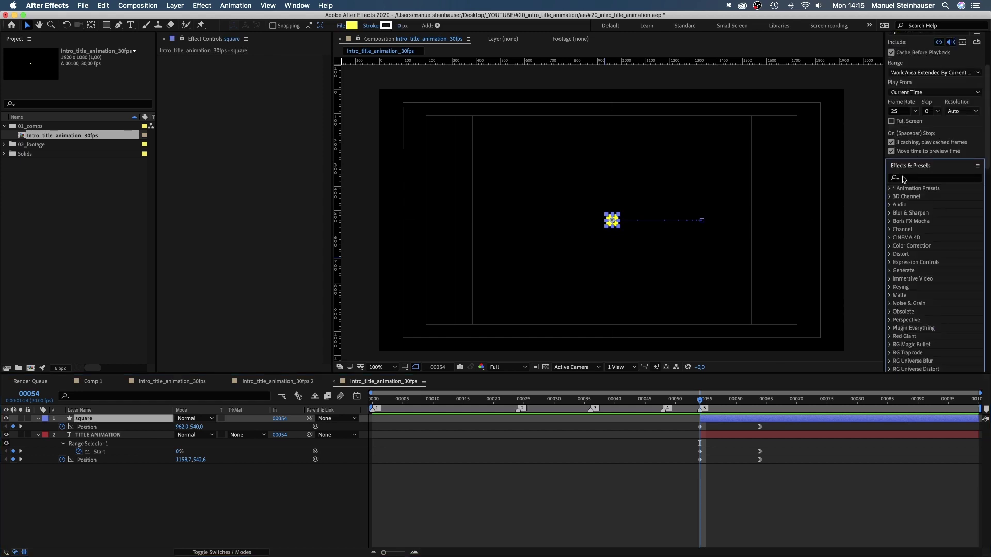
type("strob")
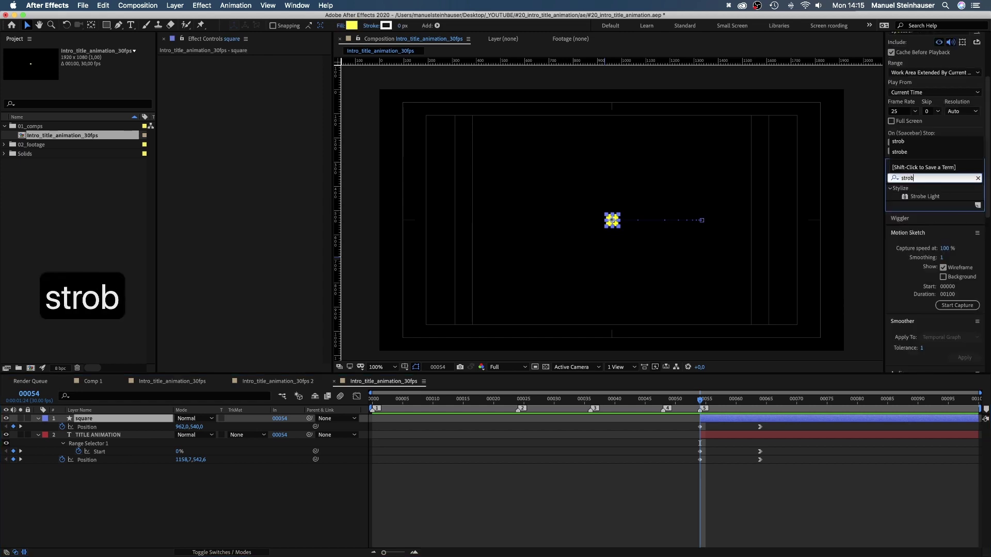
left_click(905, 200)
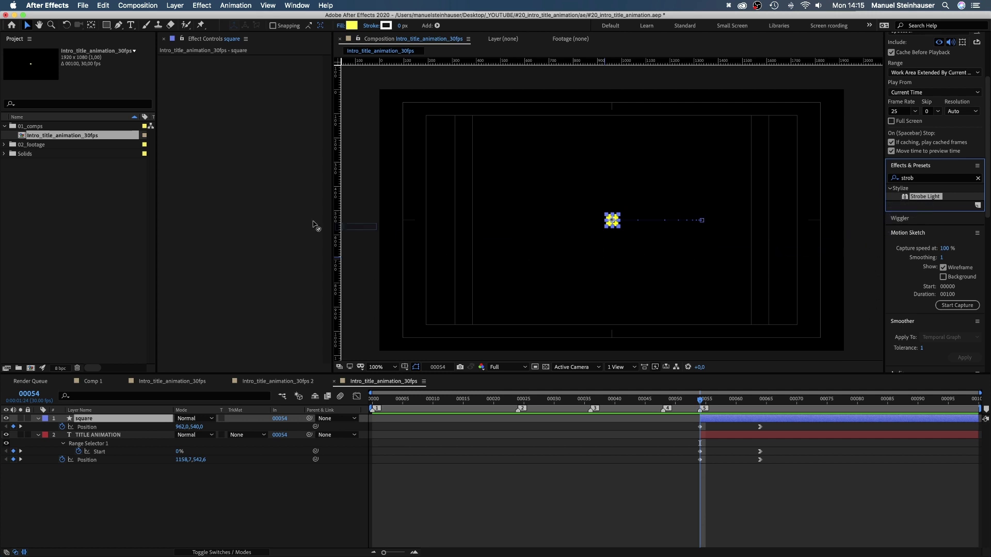
left_click_drag(315, 226, 224, 124)
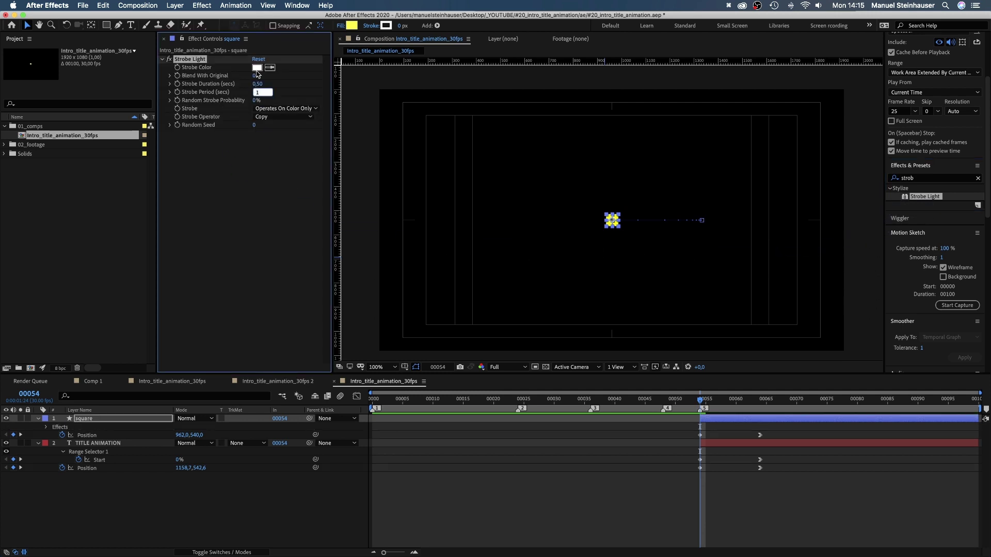
- Set Strobe Period 0,4, Duration 0,2 and Makes Layer Transparent, then preview from frame 49
type("0,4")
key("Return")
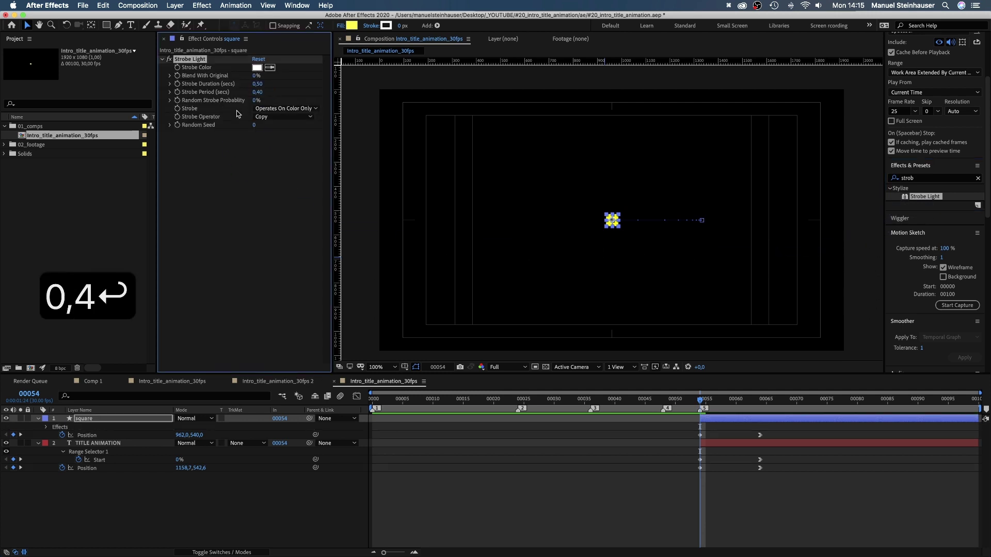
left_click(256, 84)
type("0,2")
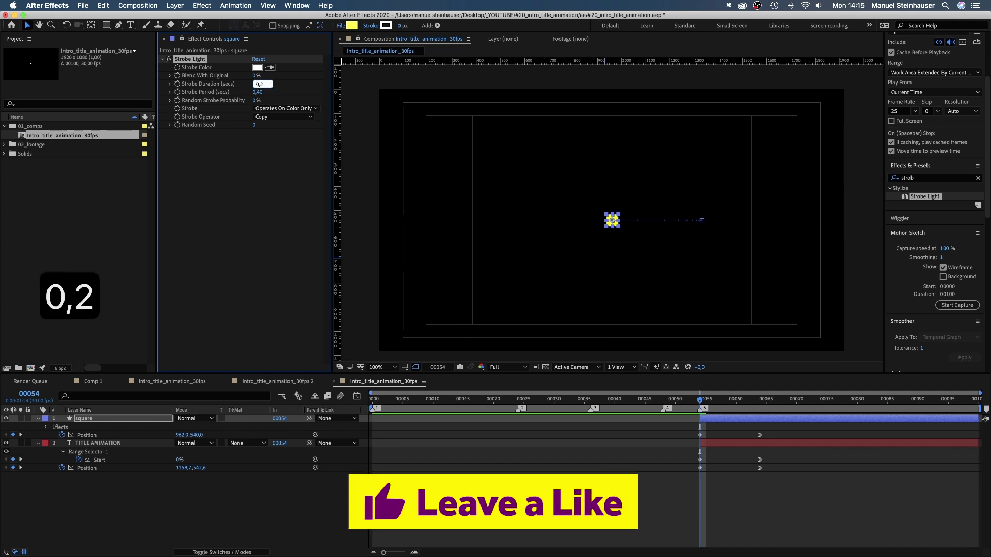
key("Return")
left_click(287, 109)
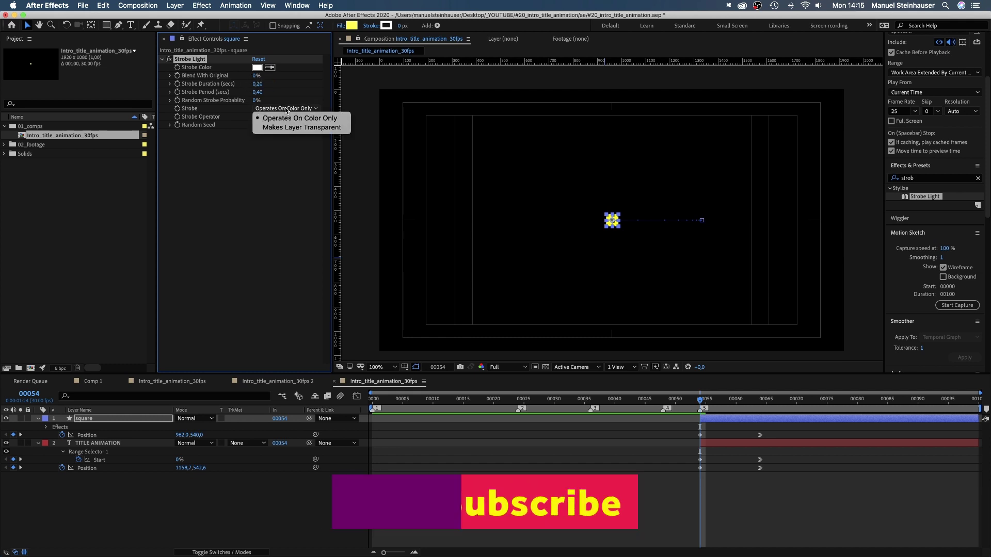
left_click(301, 127)
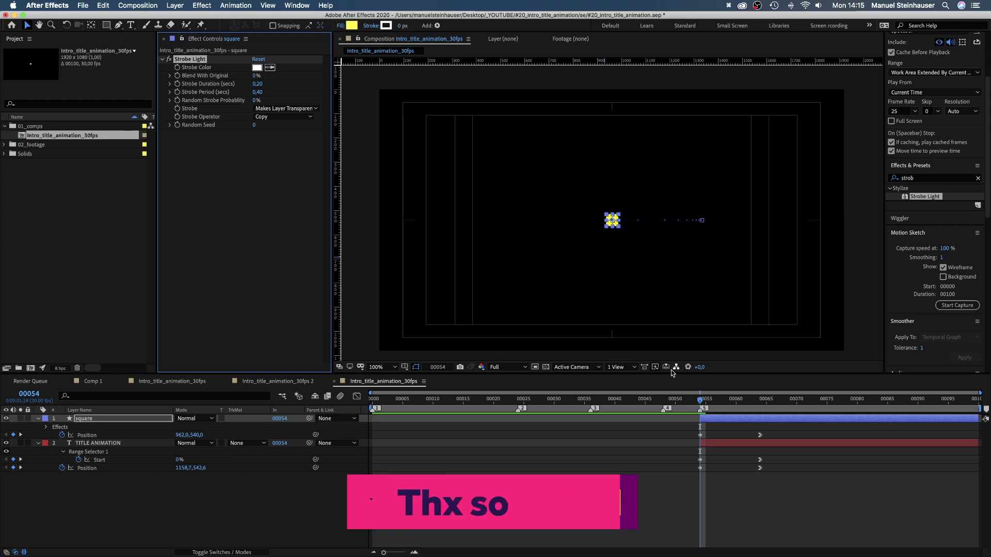
left_click_drag(689, 401, 665, 403)
key("space")
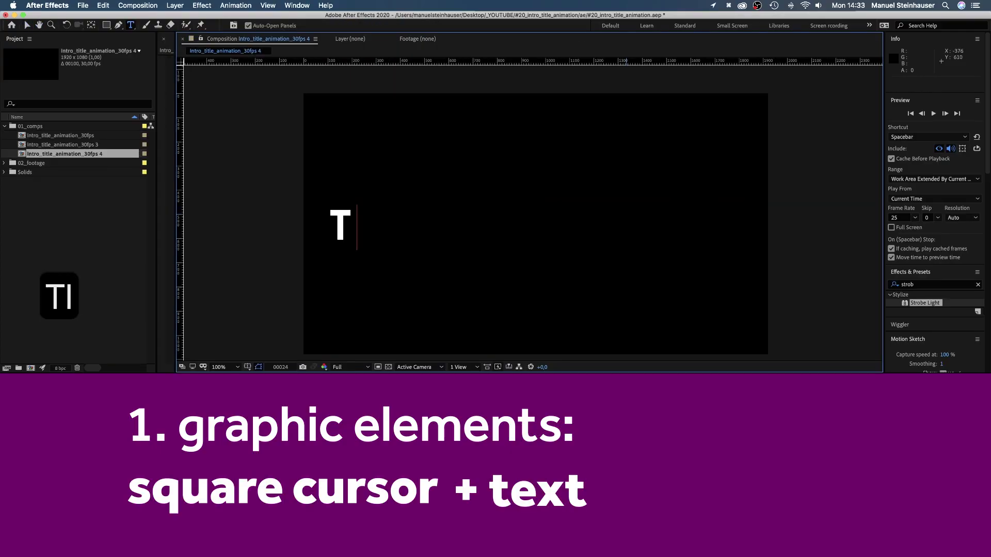
- Duplicate the square layer with Cmd+D, creating square 2
type("ITLE ANIMATION")
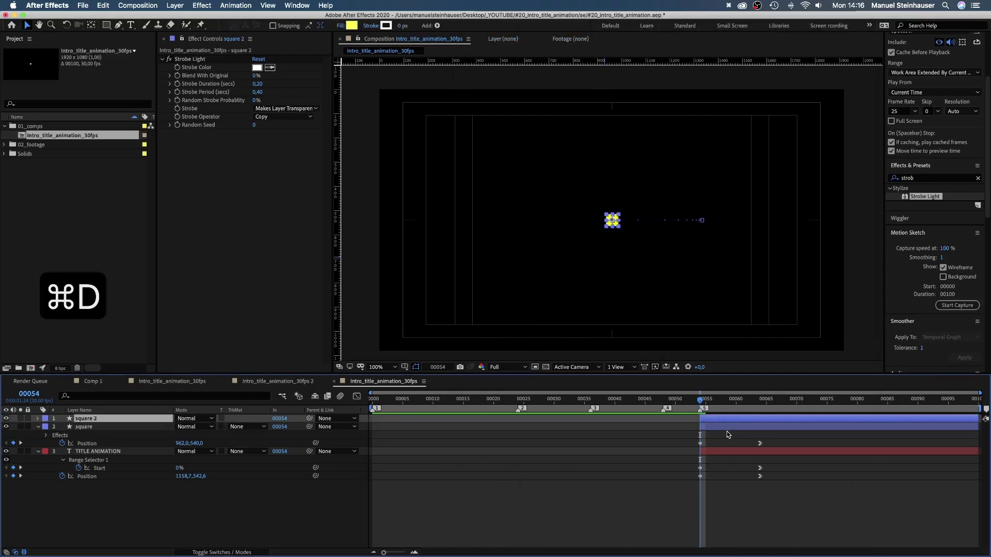
- Delete square 2's Position keyframes, split it at frame 24, hide square 3, and preview
key("u")
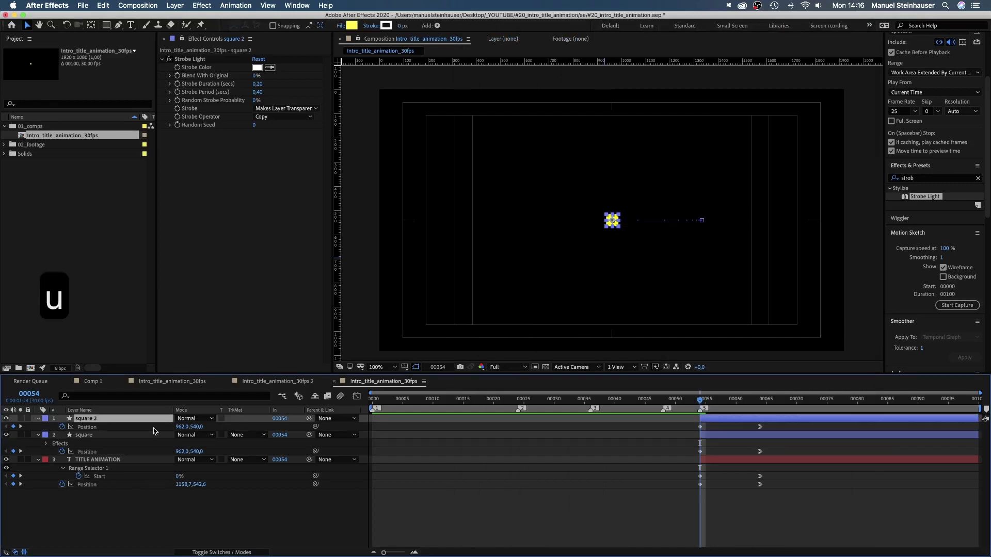
left_click_drag(779, 425, 322, 508)
key("BackSpace")
key("super+shift+d")
left_click(5, 419)
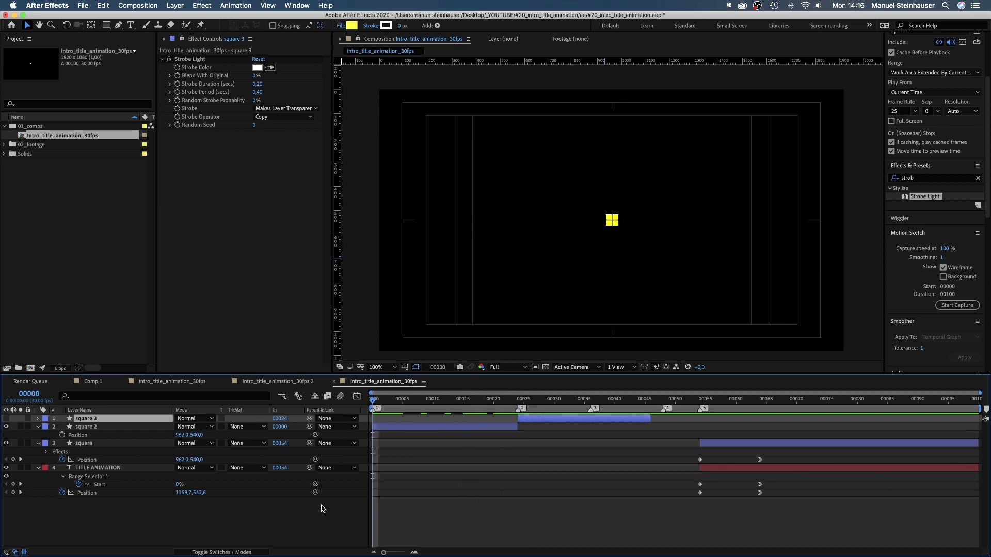
left_click(326, 524)
key("space")
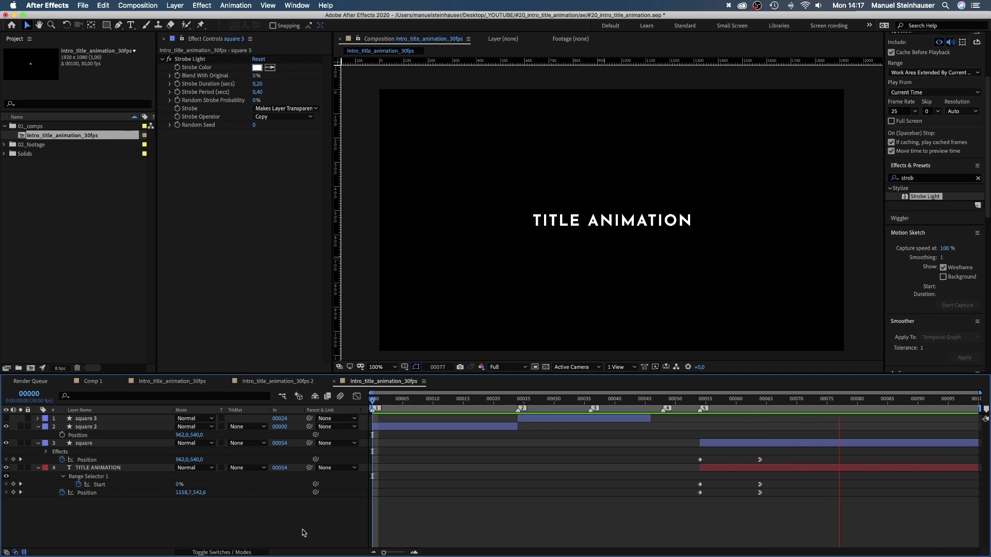
- At frame 24, remove square 3's Strobe Light, unhide it and set its size to 685
key("space")
left_click(522, 405)
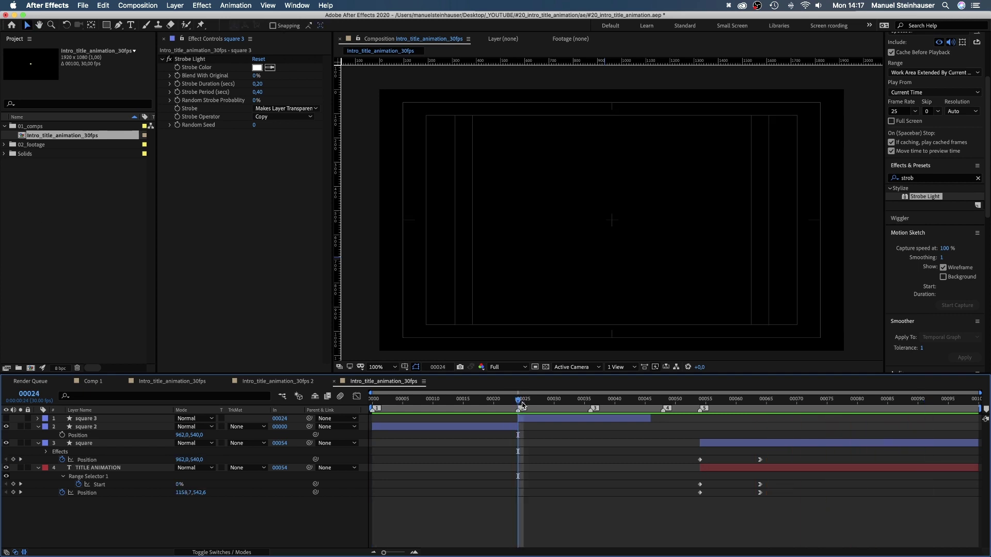
left_click(104, 418)
key("BackSpace")
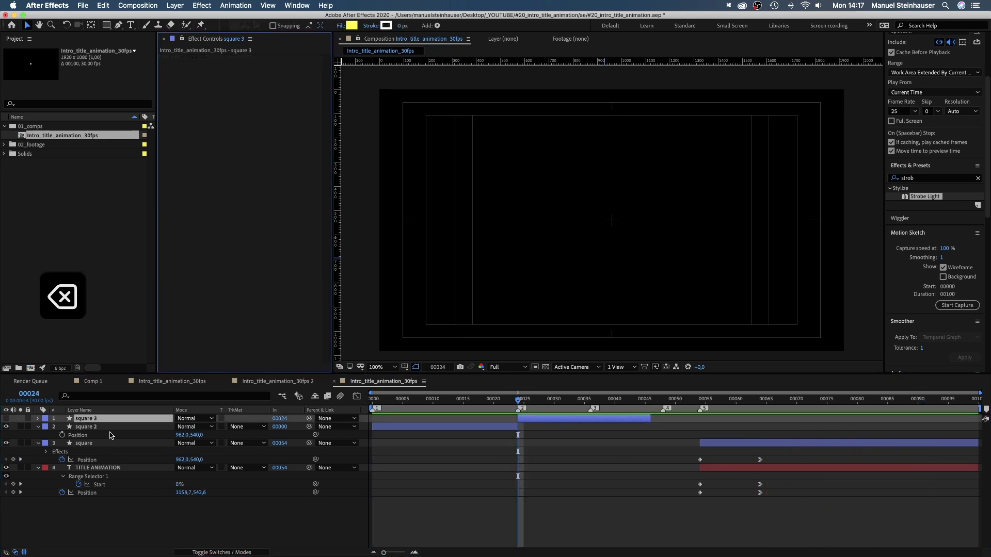
left_click(7, 420)
left_click(38, 419)
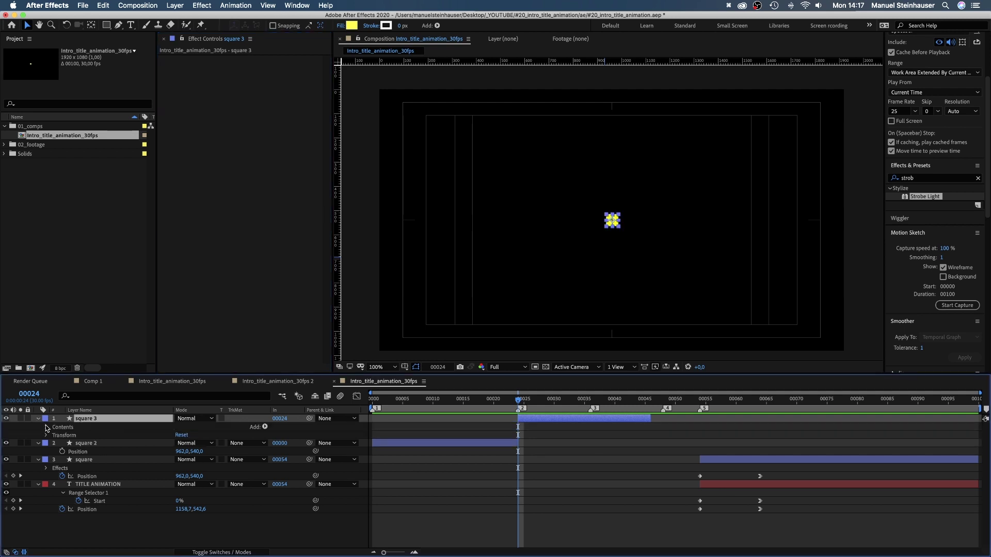
left_click(46, 427)
left_click(55, 435)
left_click(63, 443)
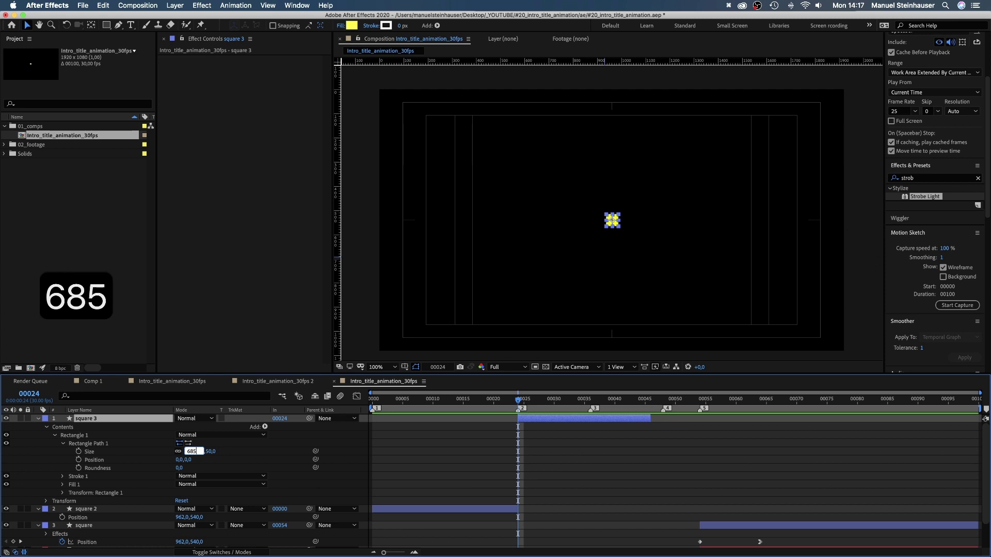
key("Return")
- Keyframe square 3 sliding off the right edge from frame 24, then split it at frame 36
key("p")
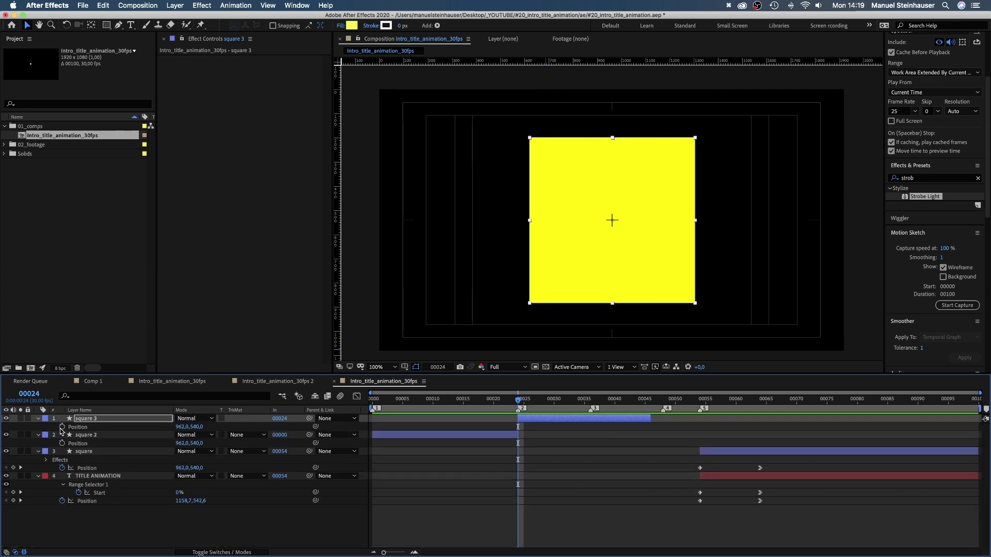
left_click(63, 427)
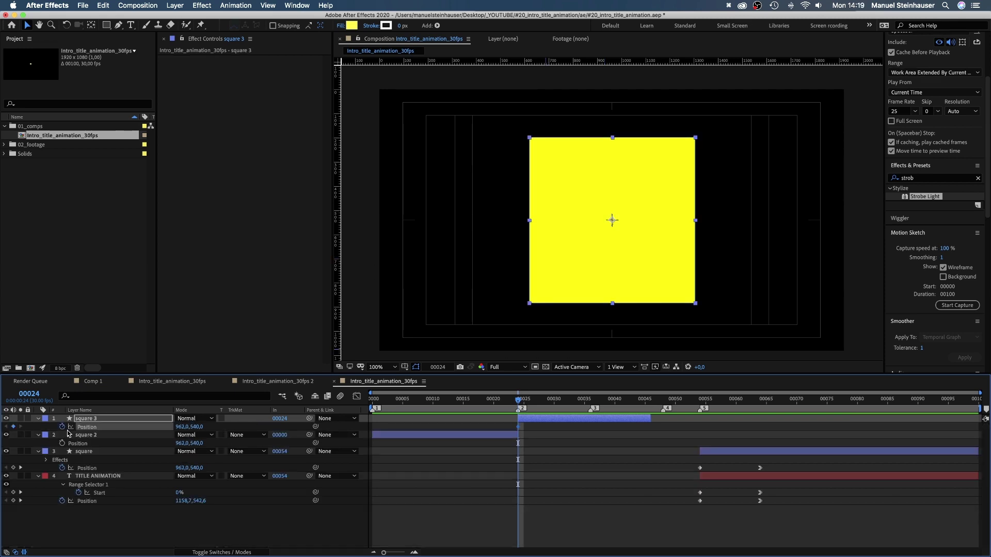
left_click(535, 400)
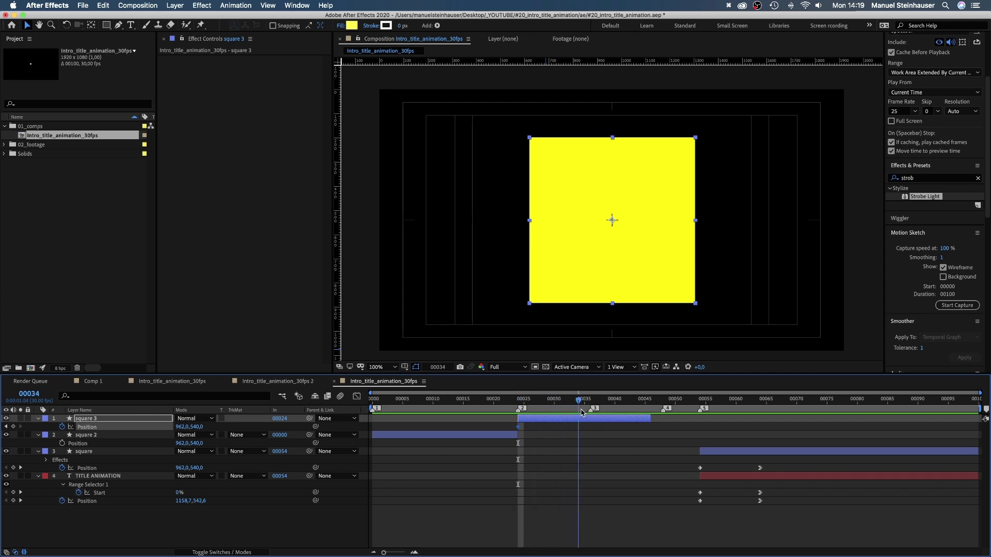
left_click_drag(584, 262, 886, 240)
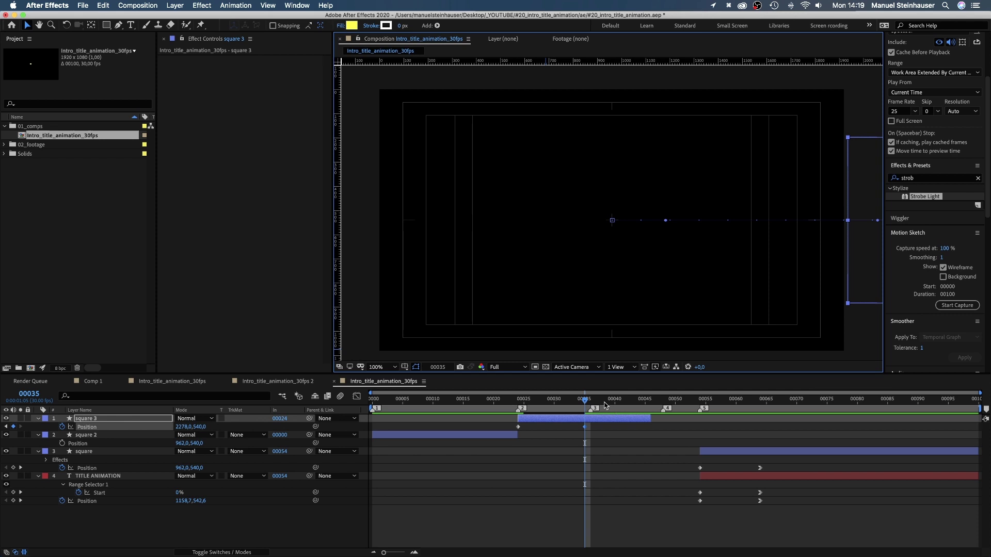
left_click_drag(584, 400, 590, 401)
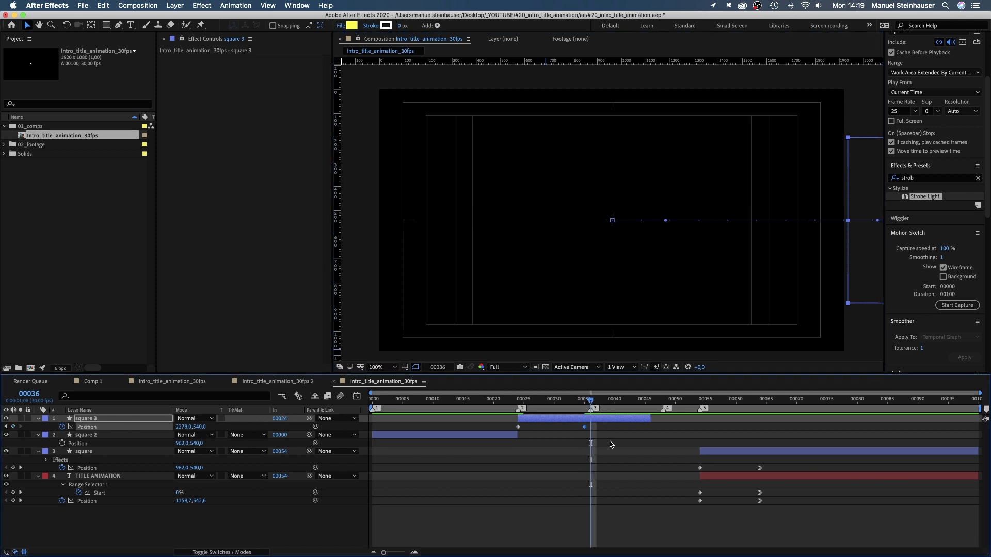
key("shift+super+d")
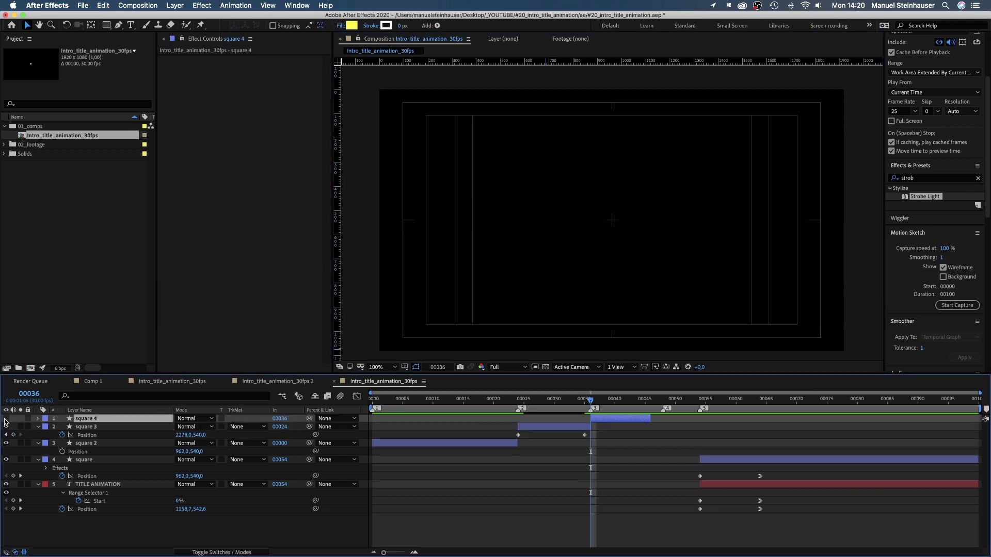
- Duplicate TITLE ANIMATION below square 3, starting at frame 24, with its Position keyframes cleared
left_click_drag(594, 401, 518, 451)
left_click(720, 487)
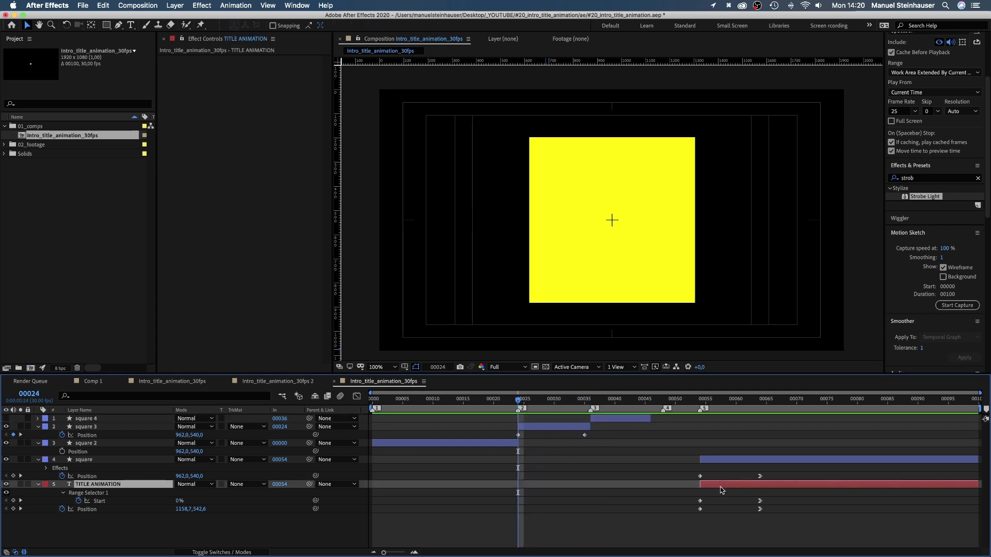
key("super+d")
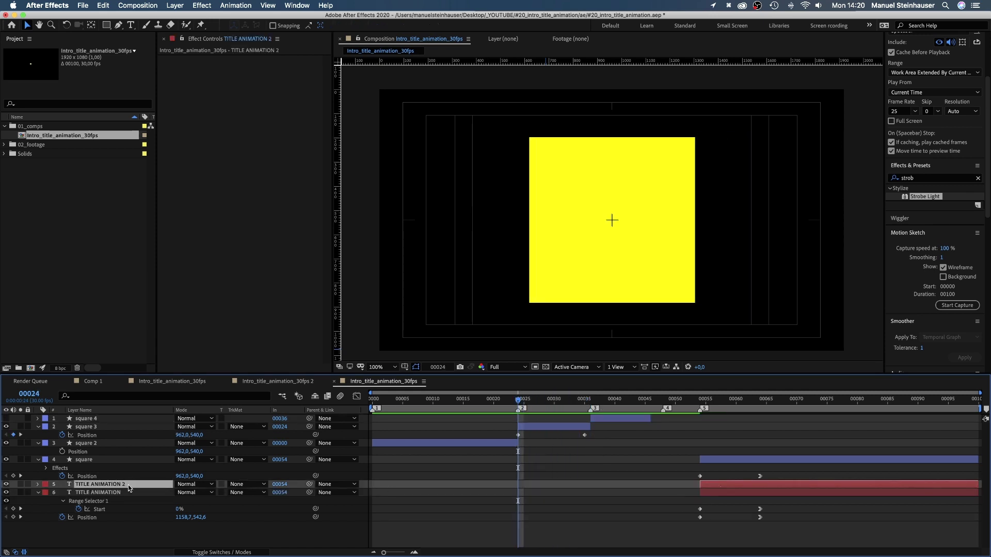
left_click_drag(132, 484, 149, 439)
left_click_drag(706, 447, 540, 451)
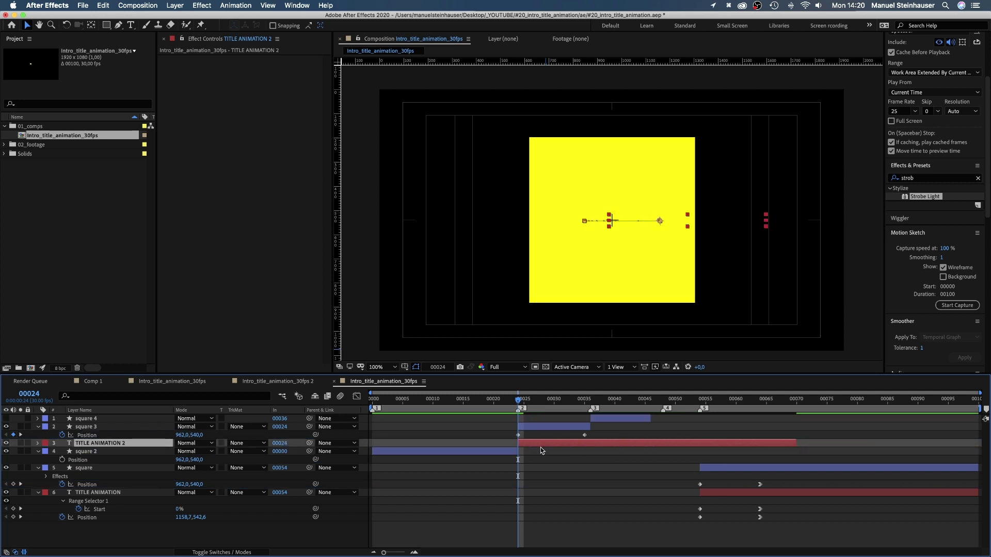
key("p")
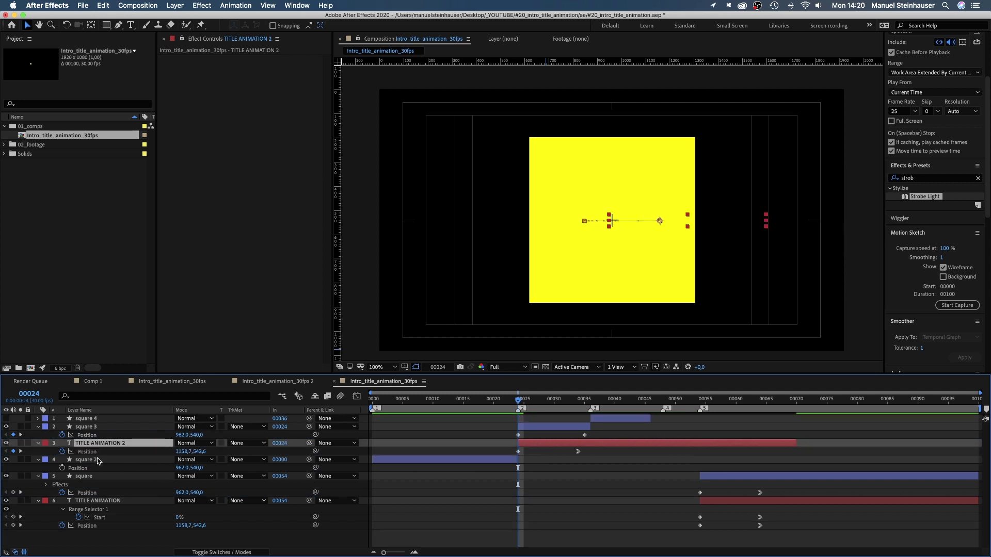
left_click(62, 451)
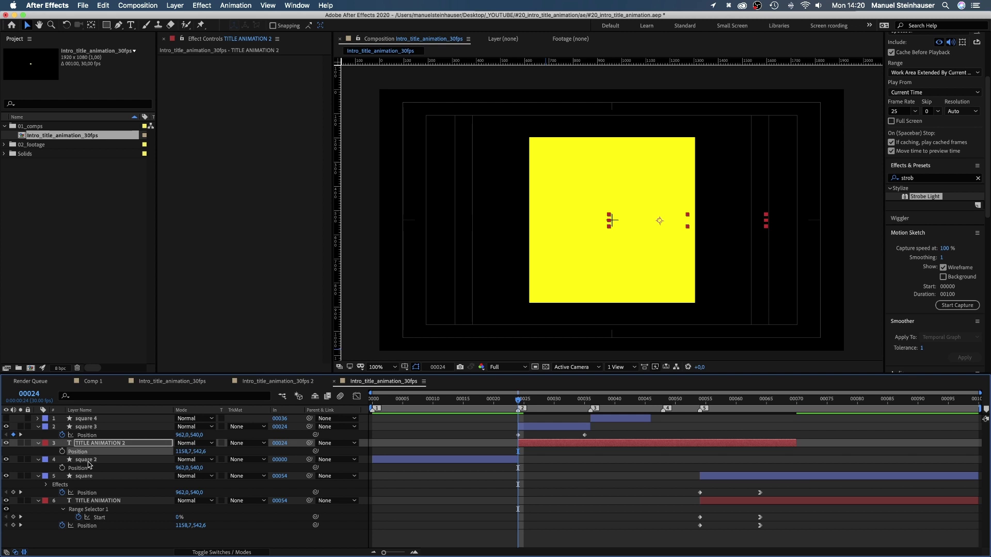
- Scale the duplicate to 1345% and keyframe its giant letters sliding in from the right, frames 24–35
key("shift+s")
left_click_drag(198, 459, 336, 461)
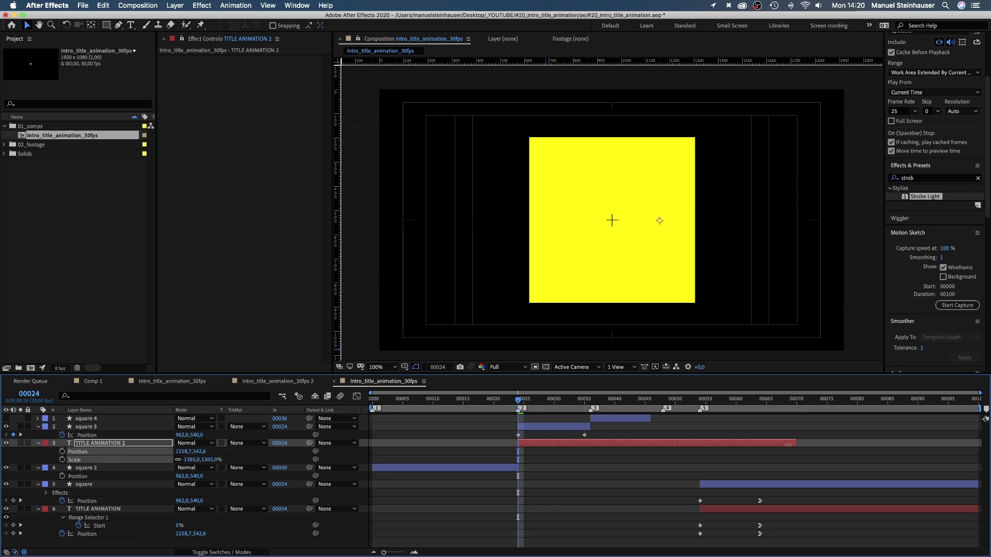
key("shift+Right")
key("shift+Right")
key("shift+Right")
key("shift+Right")
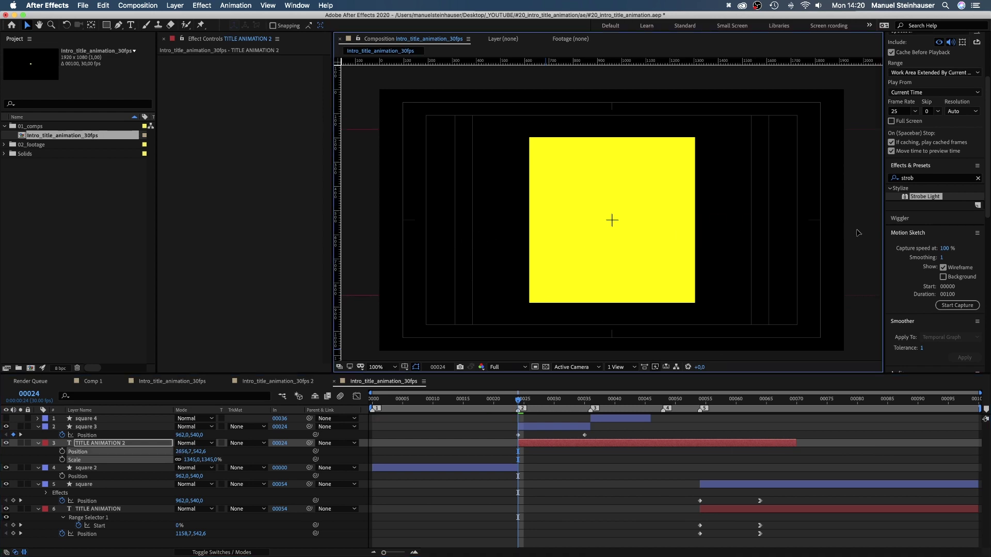
left_click_drag(859, 233, 630, 223)
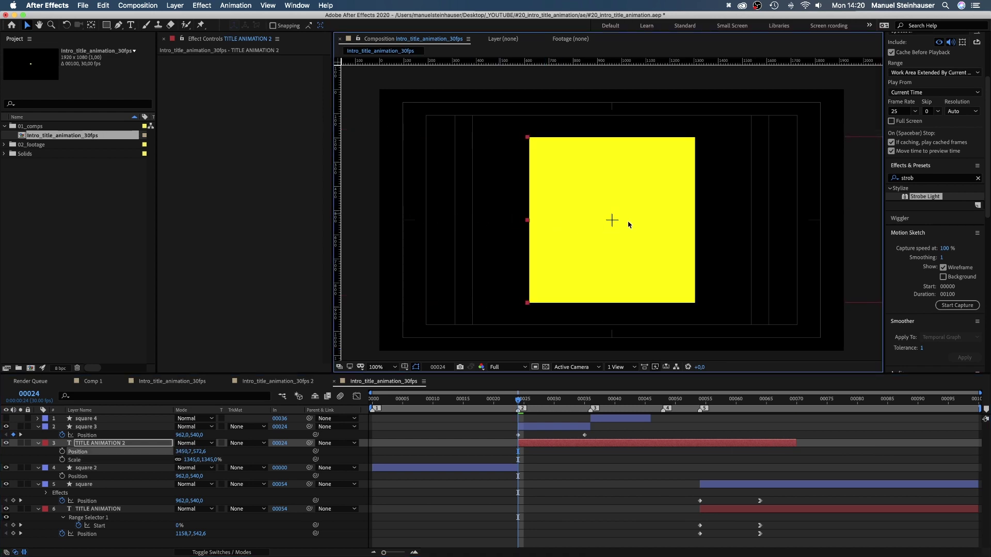
left_click(61, 451)
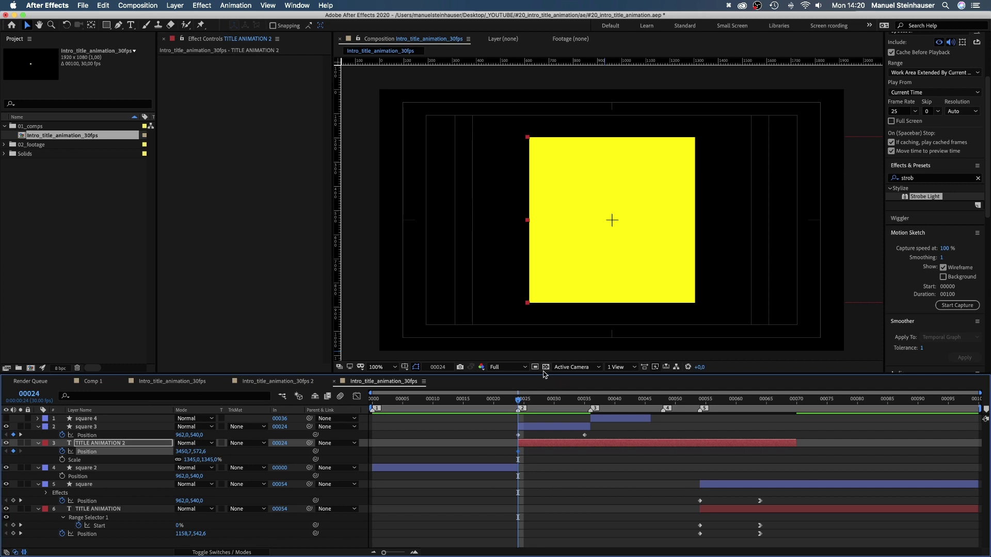
left_click_drag(523, 401, 585, 400)
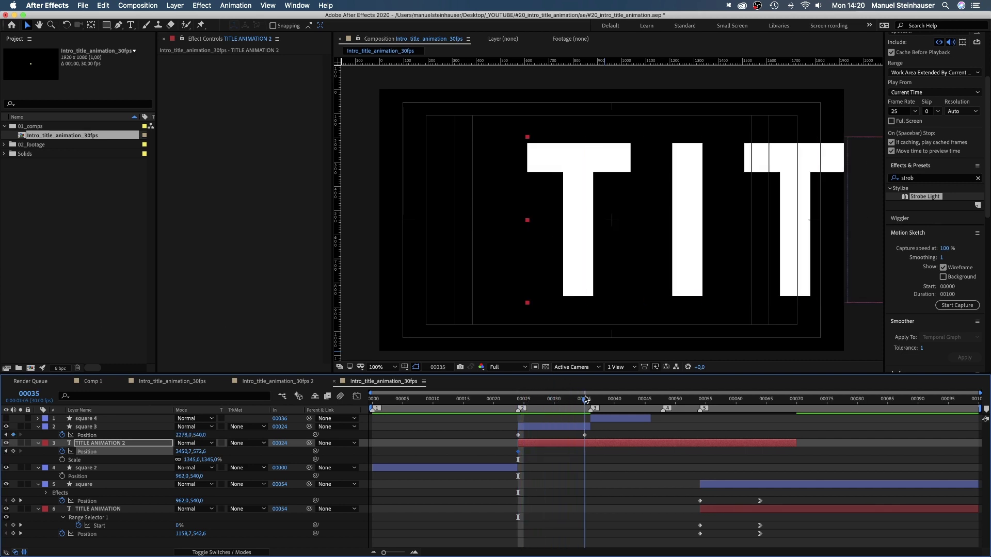
left_click_drag(691, 258, 543, 266)
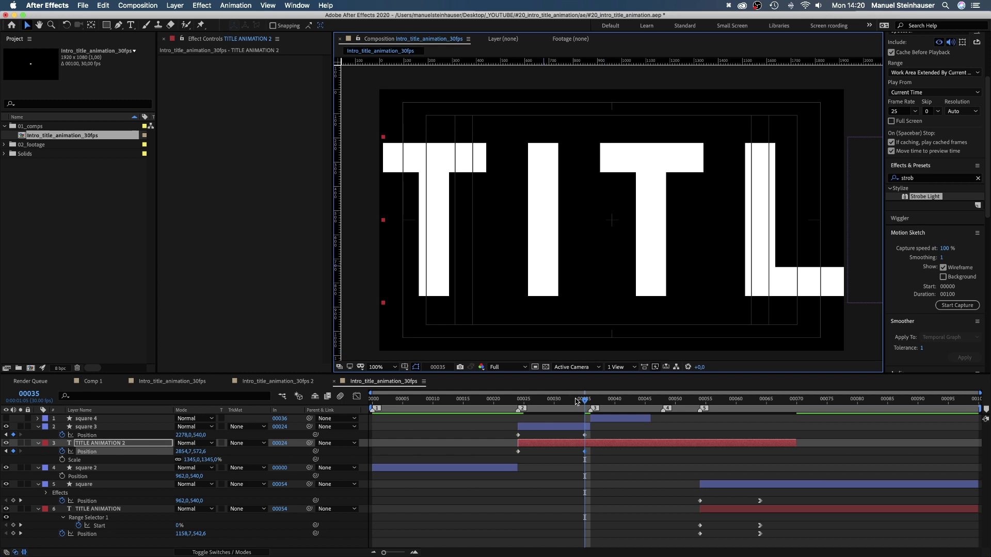
- Give square 3's Position keyframes a strong ease in the Graph Editor, preview, and go to frame 36
left_click_drag(577, 402, 516, 424)
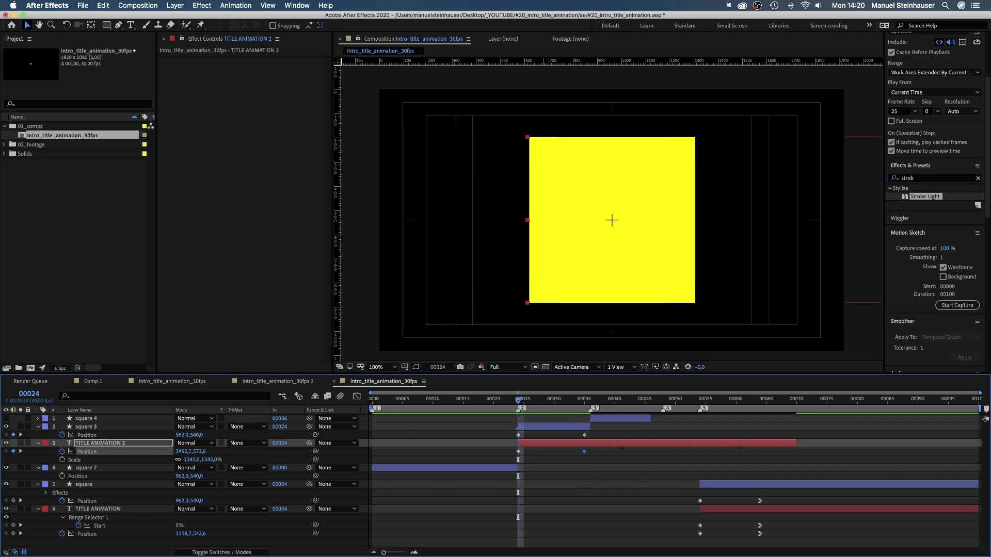
left_click(518, 435)
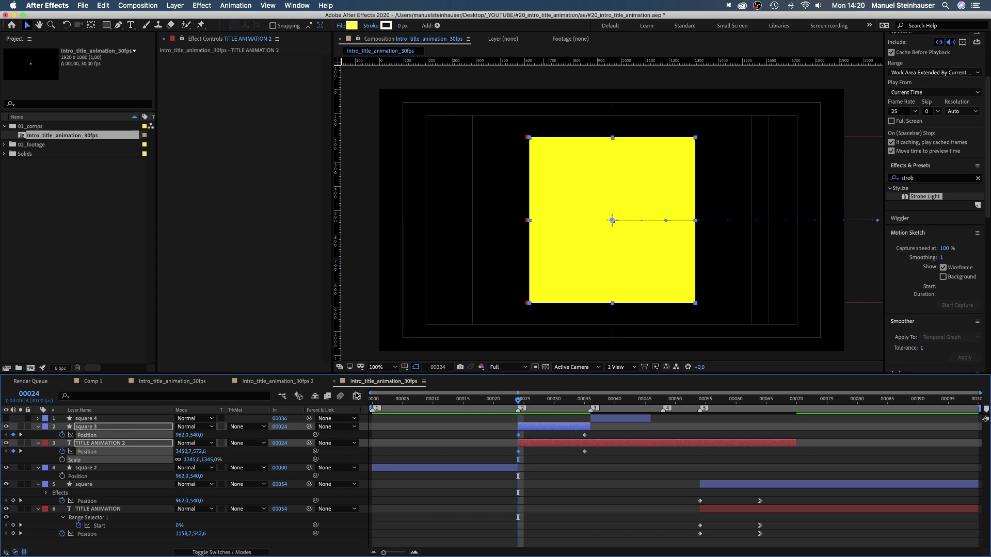
left_click(357, 396)
left_click_drag(524, 481, 574, 525)
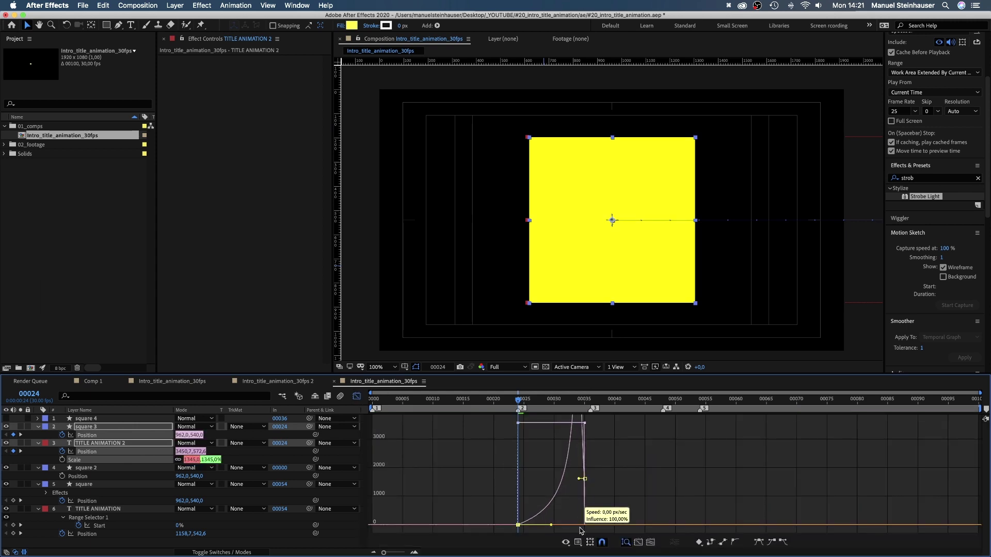
left_click_drag(523, 474, 578, 525)
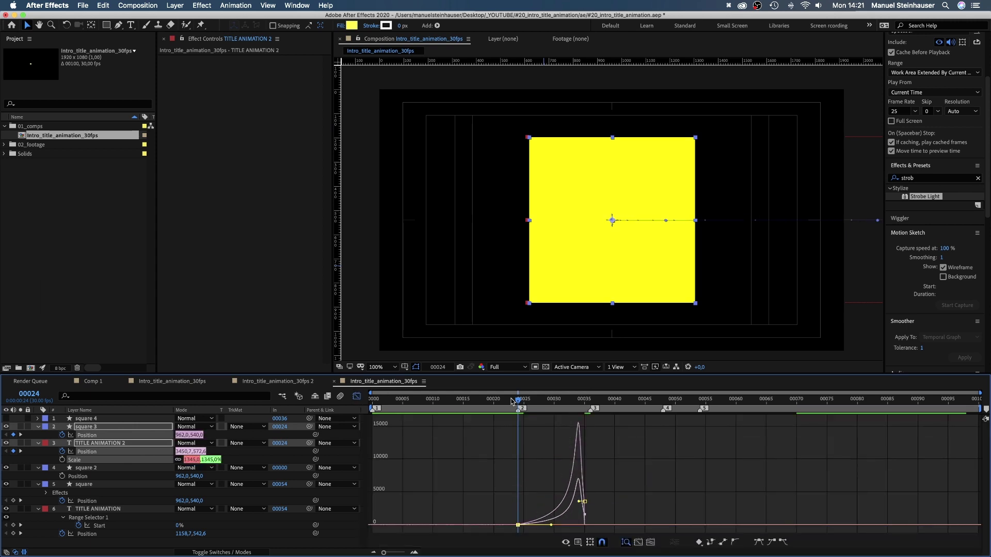
key("space")
left_click(357, 397)
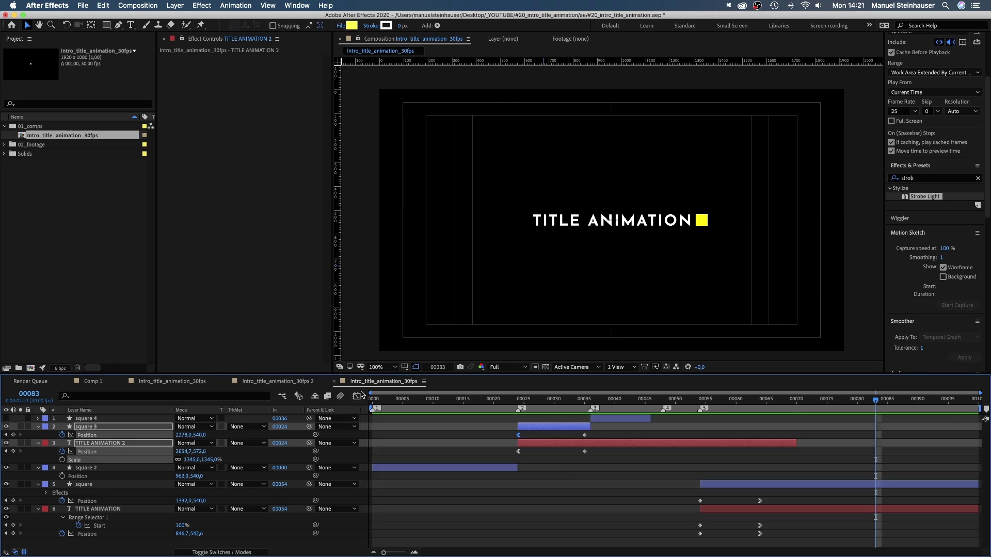
left_click(590, 401)
- Split TITLE ANIMATION 2 at frame 36, move TITLE ANIMATION 3 above square 3, and hide it
key("shift+super+d")
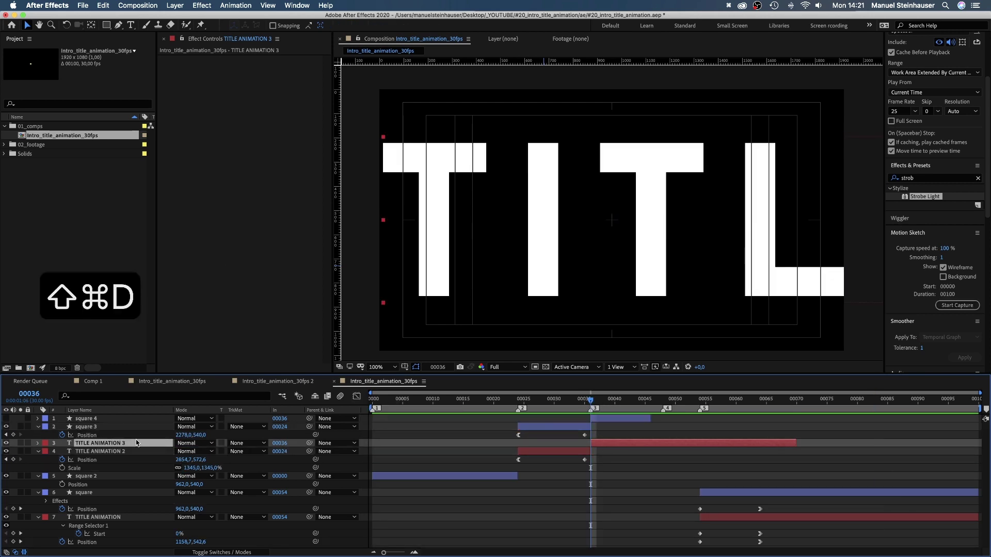
left_click_drag(84, 424, 70, 423)
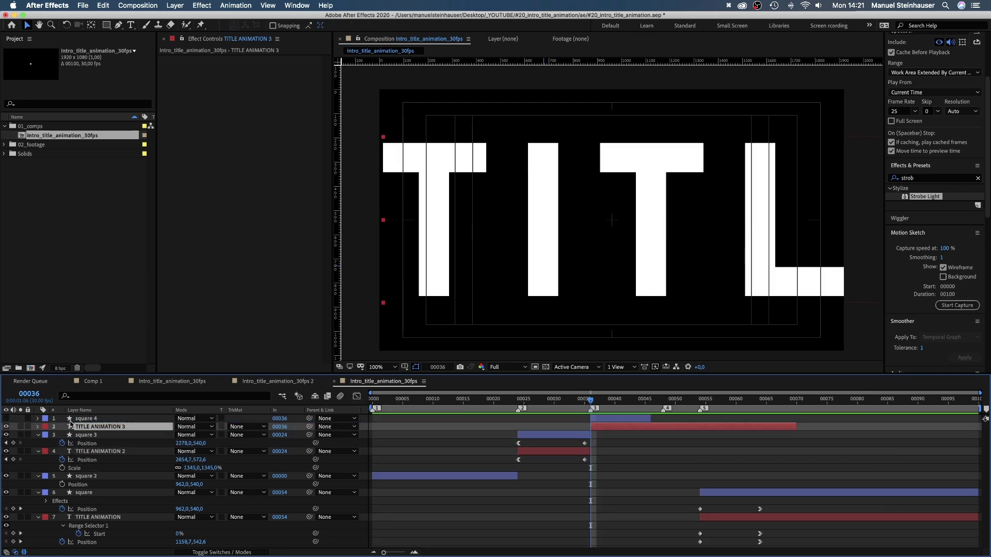
left_click(7, 426)
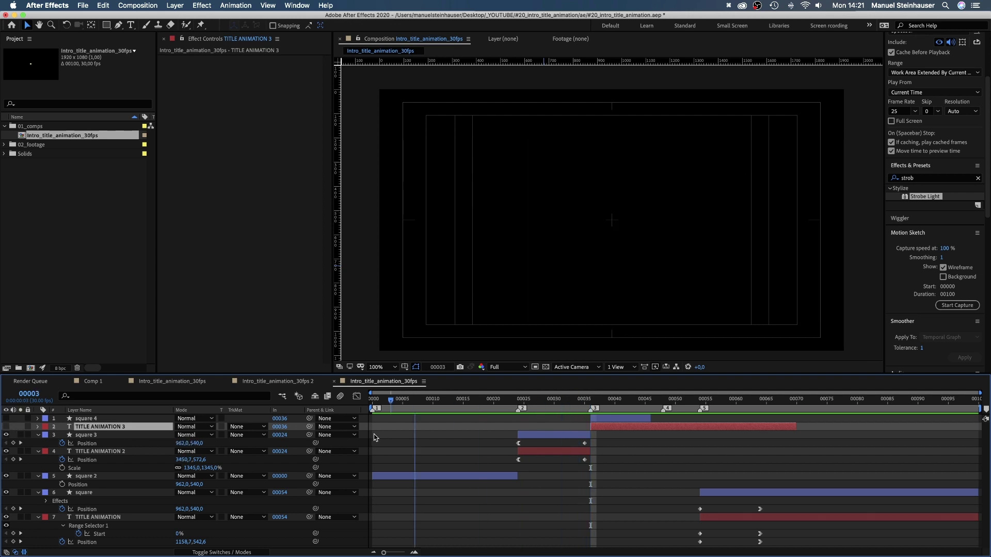
- Preview the animation from the start of the composition
key("Home")
key("apostrophe")
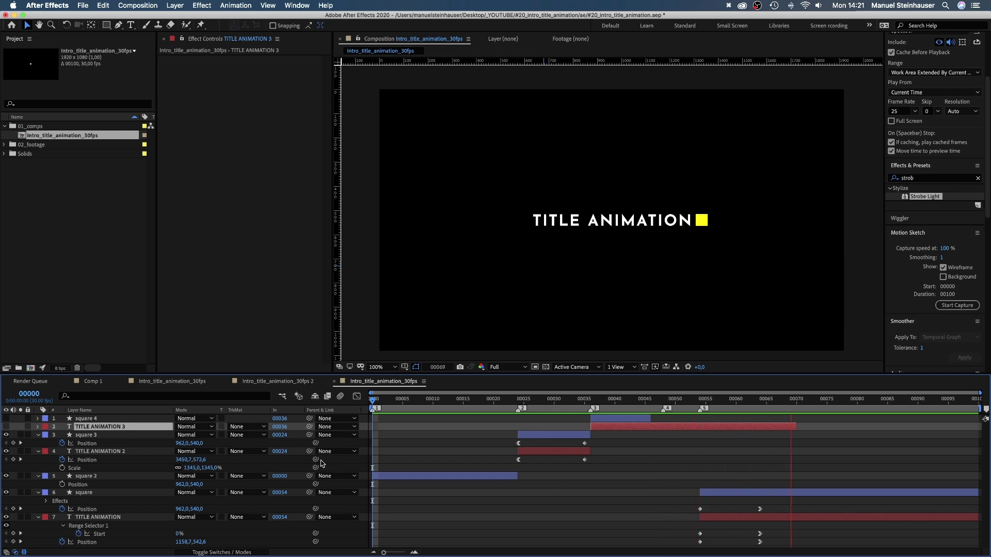
key("apostrophe")
- Open TITLE ANIMATION 2's Range Selector 1 and set Start to 5% at frame 25
left_click(512, 400)
left_click_drag(514, 402, 517, 402)
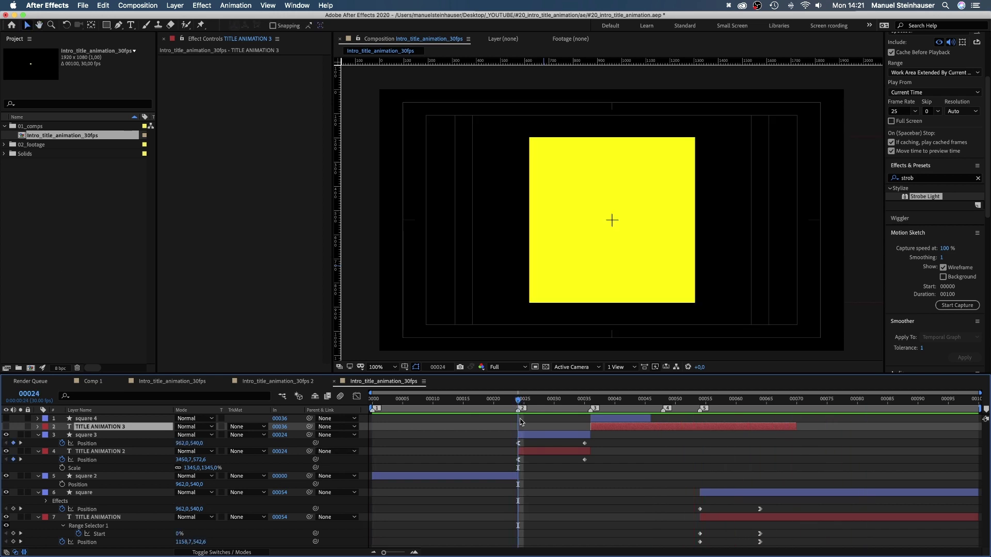
left_click(535, 455)
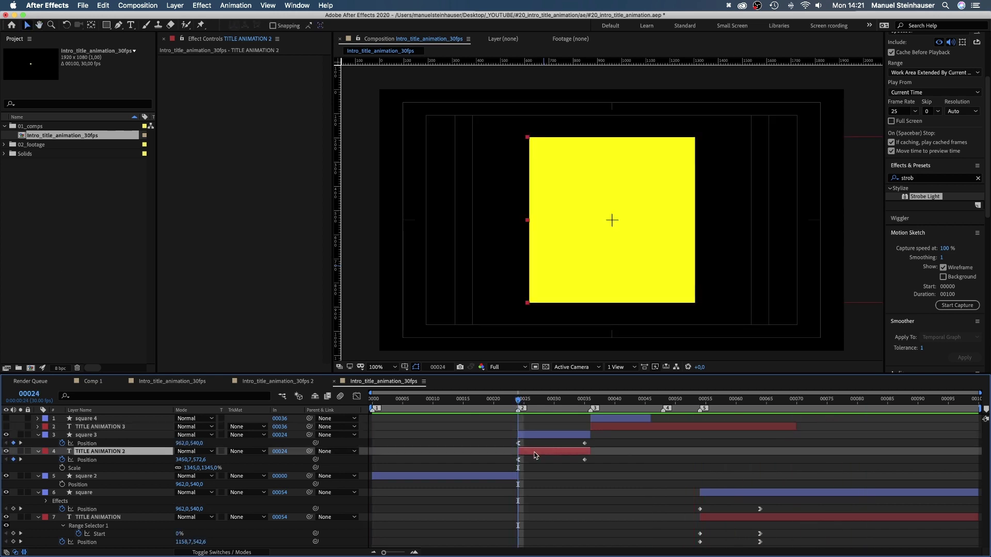
left_click(38, 453)
left_click(39, 451)
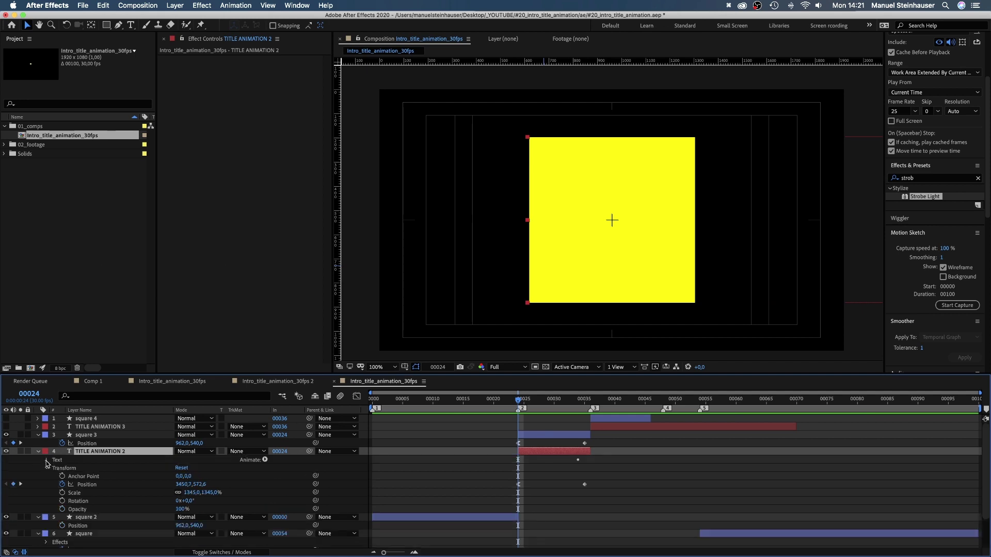
left_click(47, 459)
left_click(63, 501)
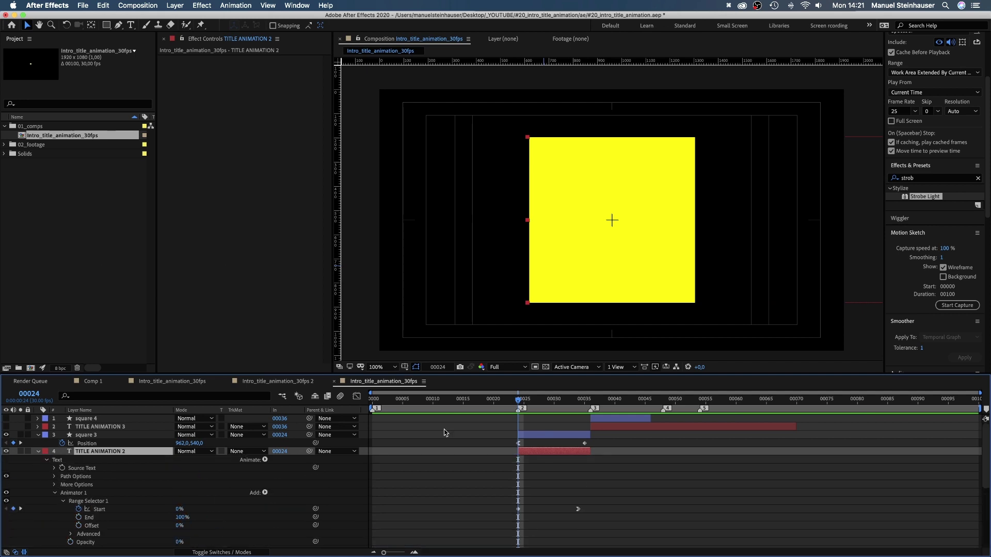
left_click_drag(519, 401, 527, 409)
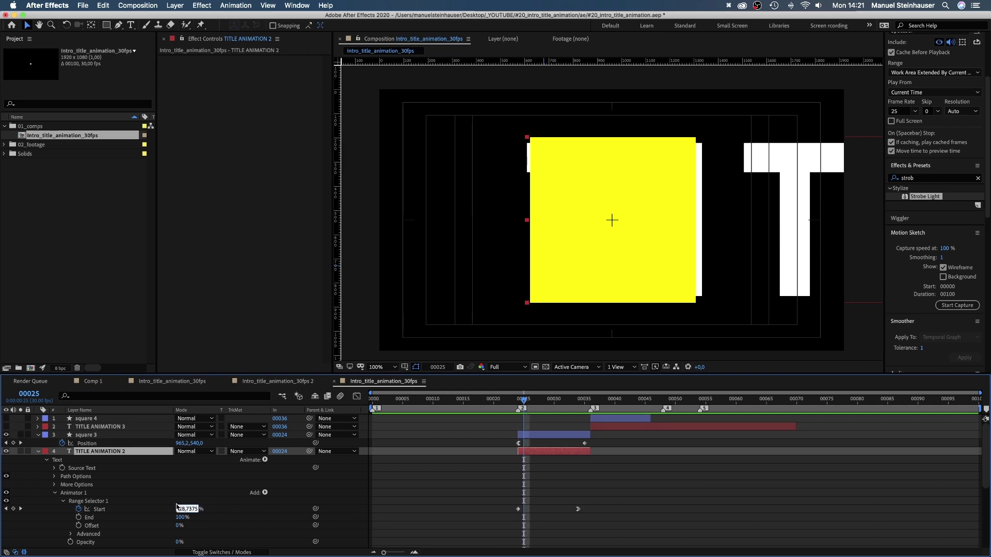
type("5")
key("Return")
- Move the Start keyframe to match the square and set Start to 18% at frame 32
key("Page_Down")
left_click_drag(589, 497, 570, 518)
left_click_drag(578, 509, 541, 509)
left_click_drag(530, 402, 567, 402)
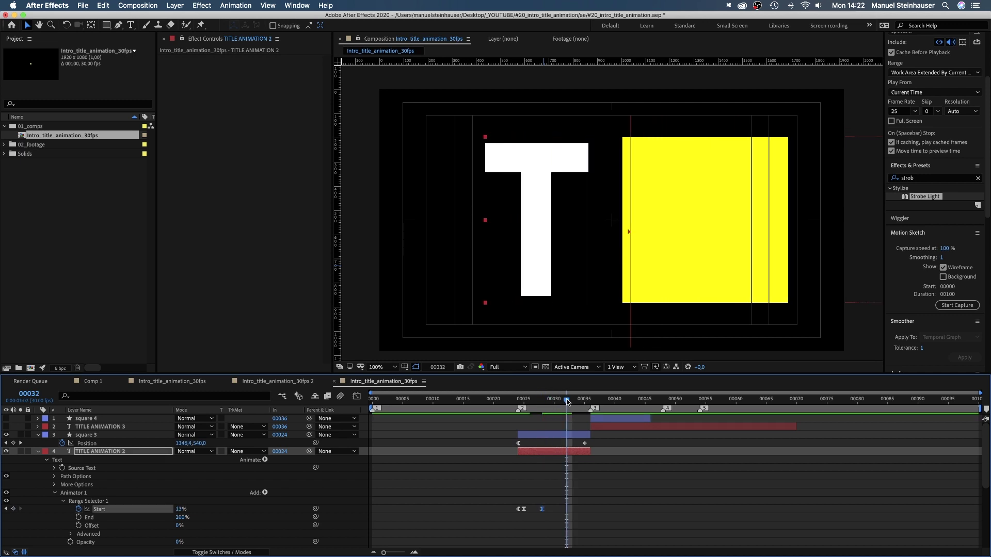
left_click(178, 509)
type("18")
key("Return")
key("Page_Down")
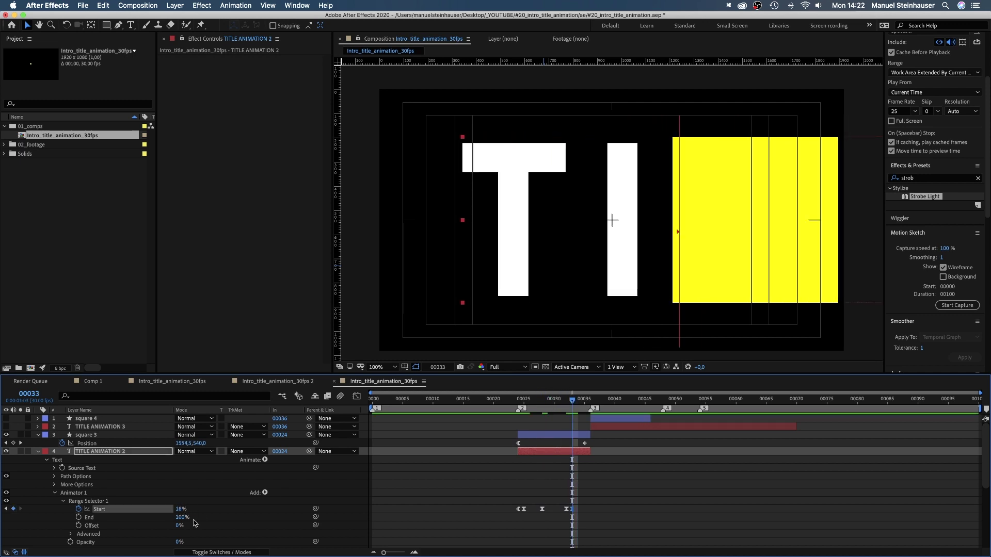
- Preview the letter reveal behind the square, then collapse the layer's properties
key("space")
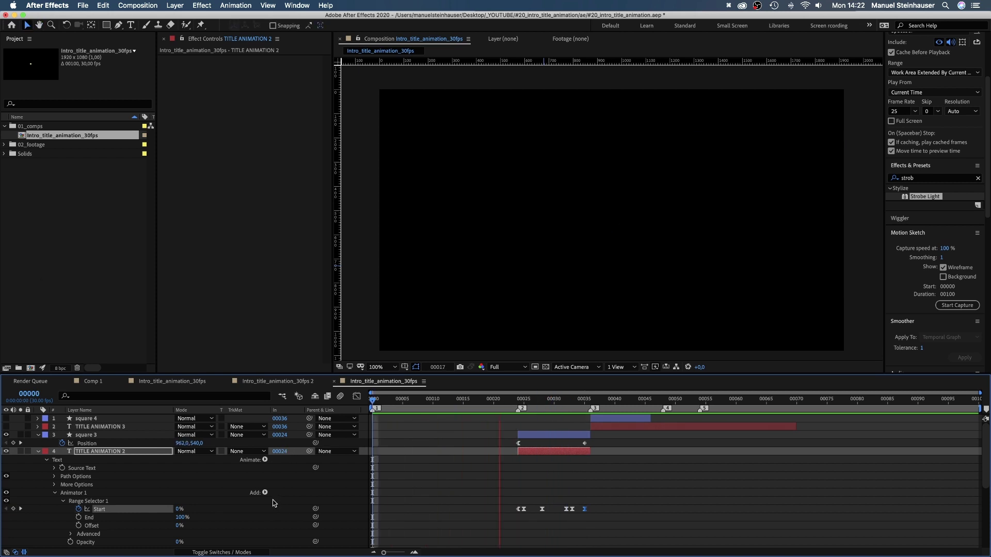
key("apostrophe")
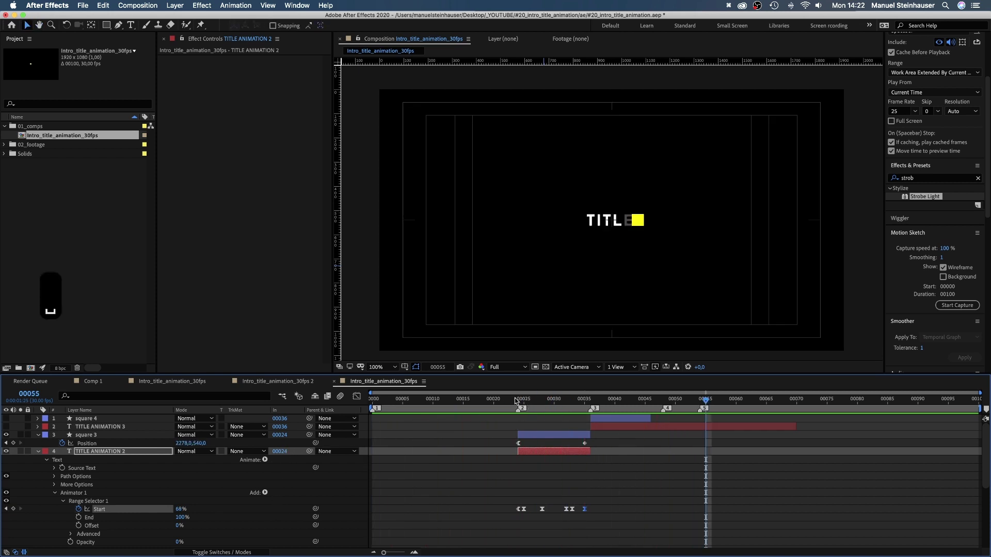
left_click_drag(515, 401, 530, 404)
key("space")
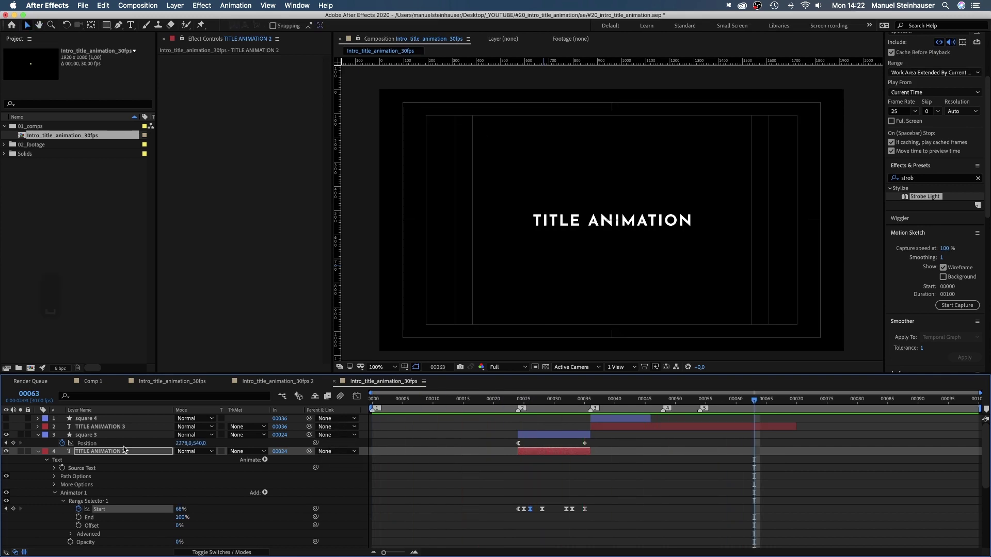
left_click(39, 451)
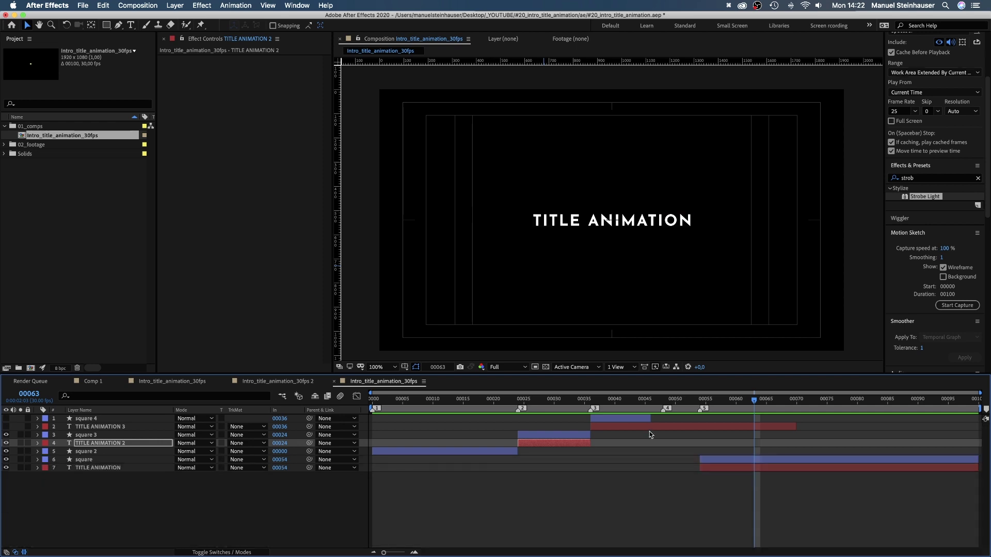
- Trim TITLE ANIMATION 3 to square 4's end, split both at frame 48, and raise TITLE ANIMATION 4 above square 4
left_click(689, 404)
mouse_move(682, 412)
left_mouse_down()
mouse_move(667, 426)
mouse_move(699, 419)
left_mouse_up()
left_click_drag(798, 426, 701, 446)
left_click(668, 419, "shift")
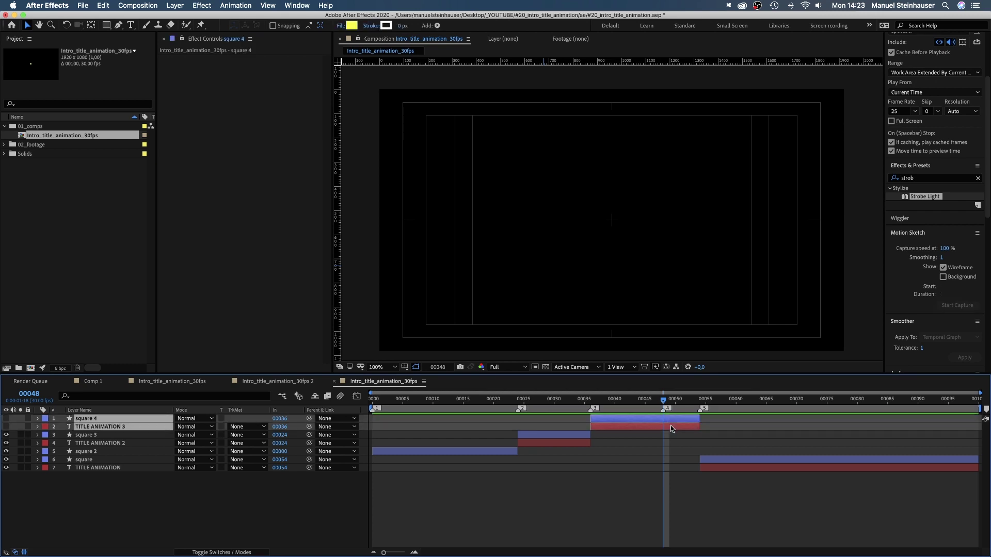
key("shift+super+d")
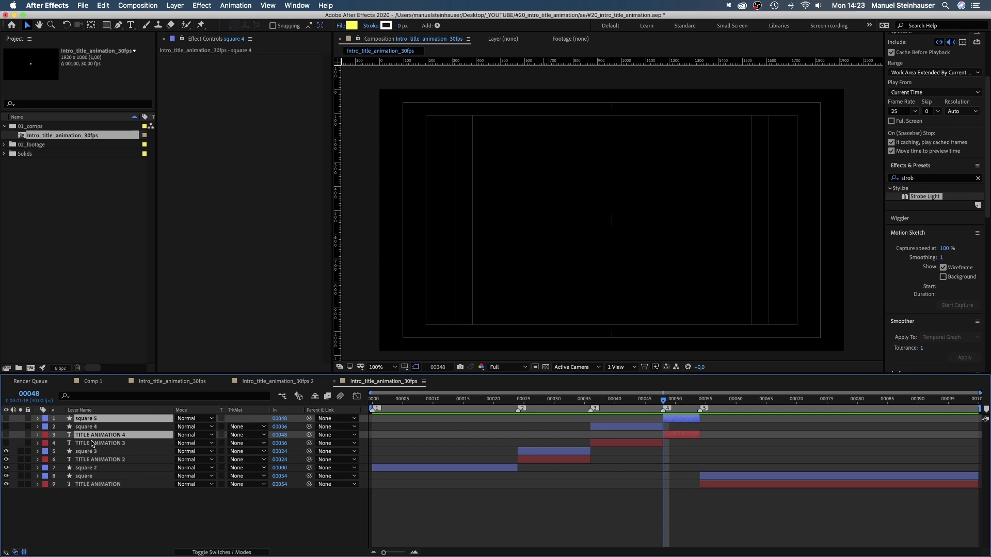
left_click_drag(93, 436, 95, 428)
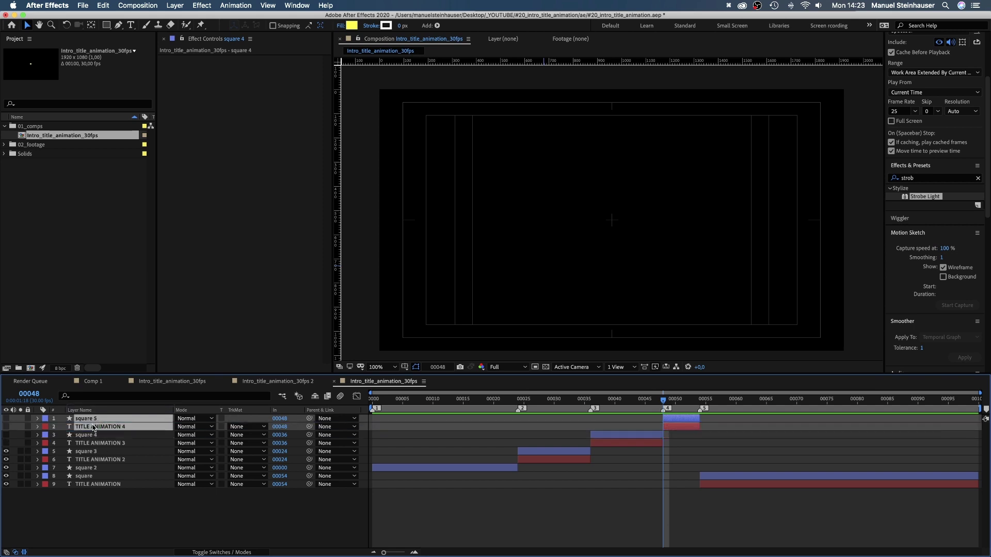
- Unhide TITLE ANIMATION 4 and set square 5's Rectangle Path Size to 1080
left_click(7, 426)
left_click(660, 469)
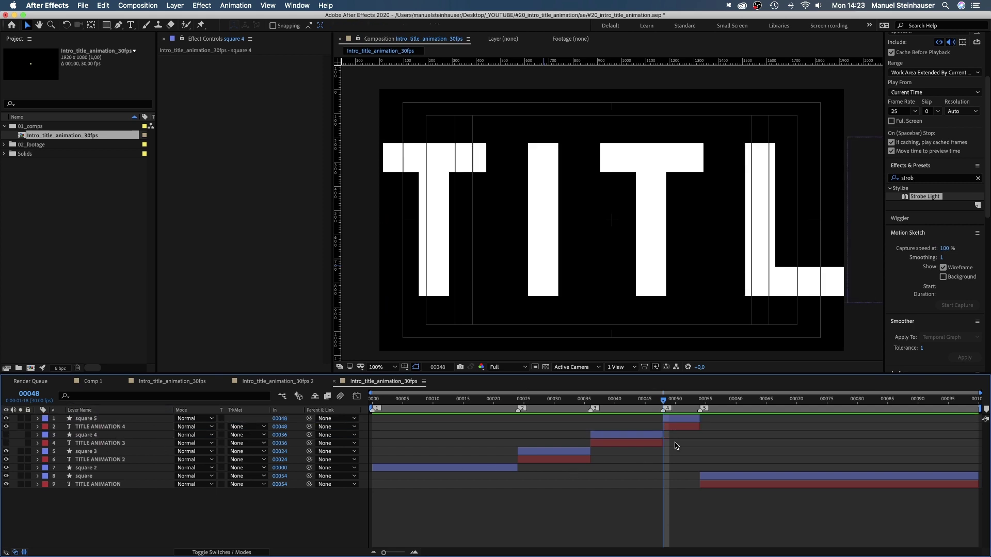
left_click(675, 422)
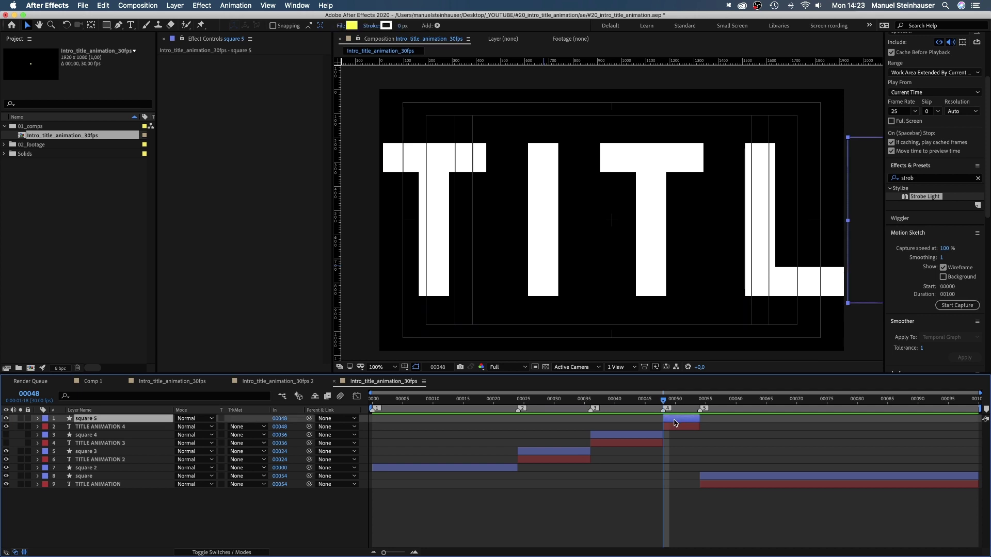
left_click(37, 418)
left_click(47, 426)
left_click(55, 435)
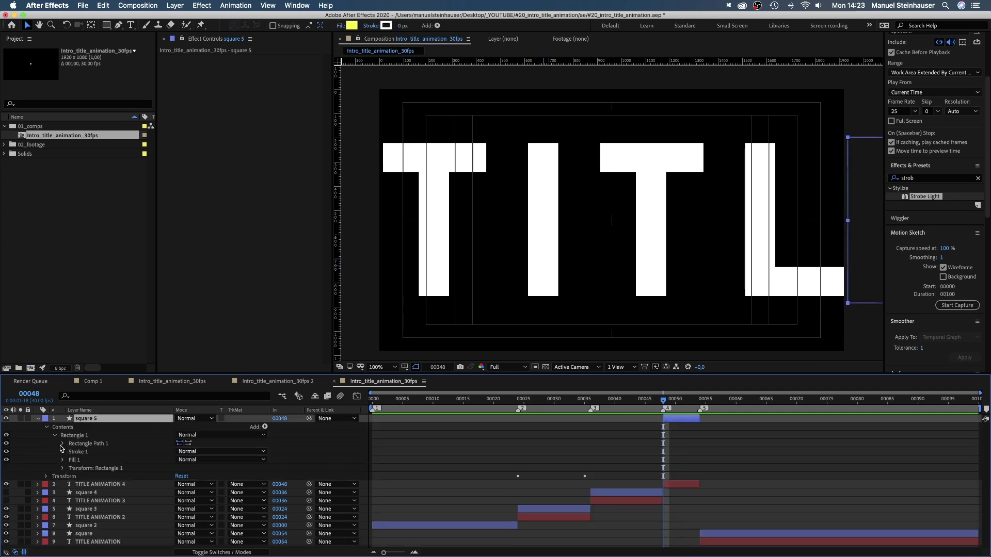
left_click(62, 444)
type("1080")
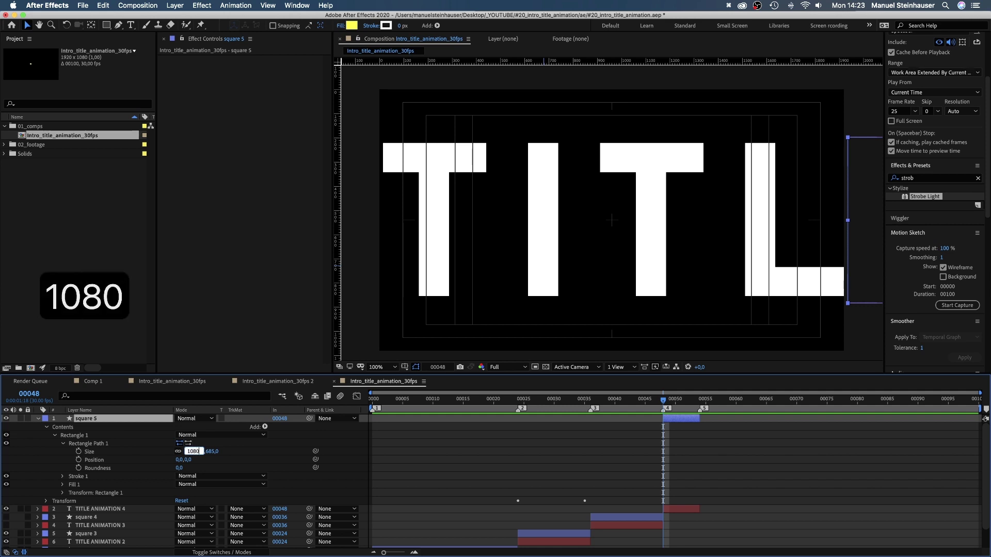
key("Return")
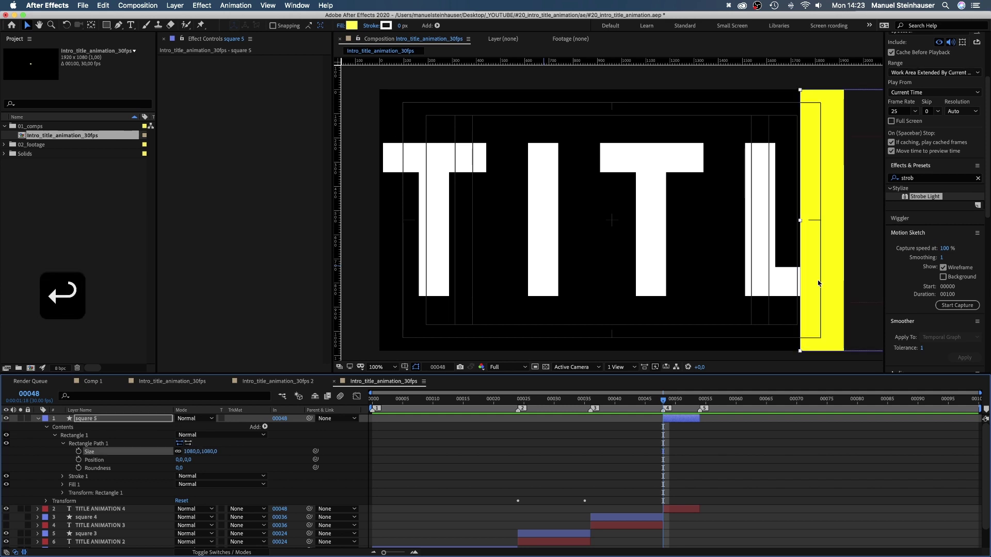
- Keyframe square 5's Position from 560,540 at frame 48 to 1400,540 at frame 53
key("p")
left_click(63, 427)
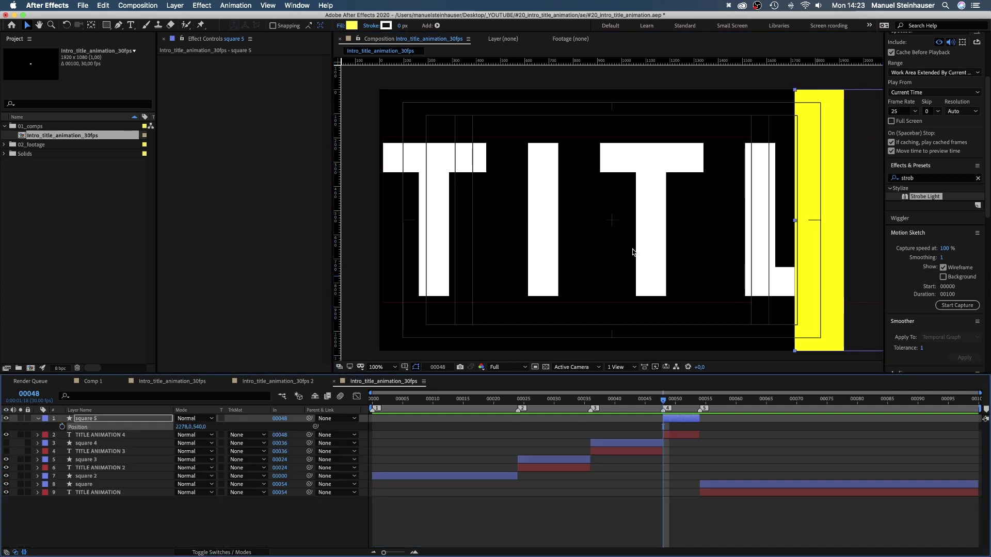
left_click_drag(823, 195, 394, 238)
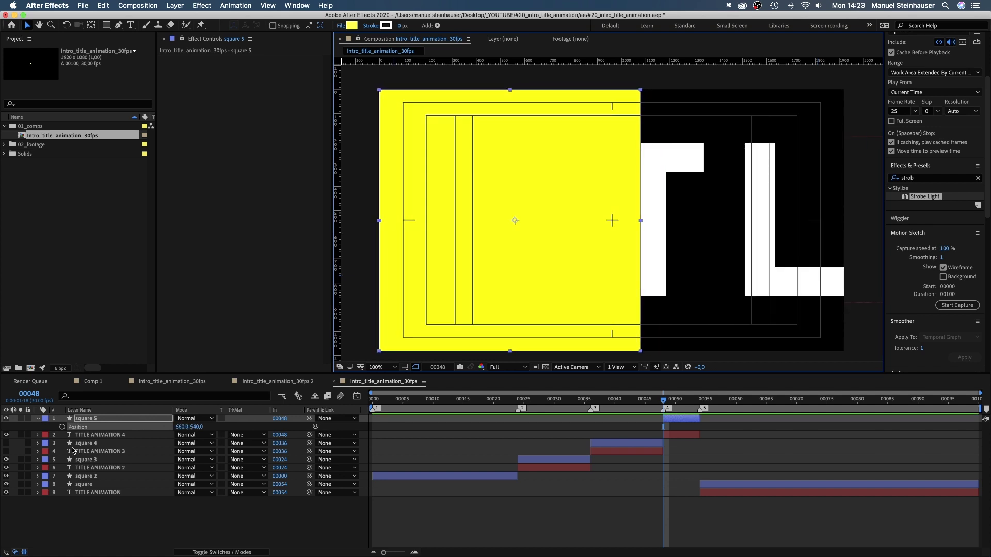
left_click(62, 427)
left_click(668, 400)
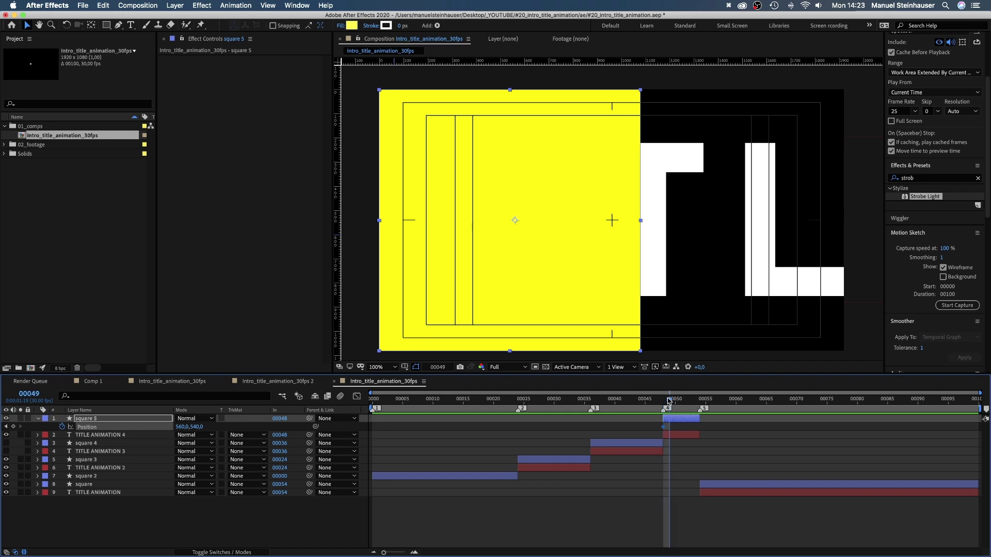
left_click_drag(390, 256, 593, 238)
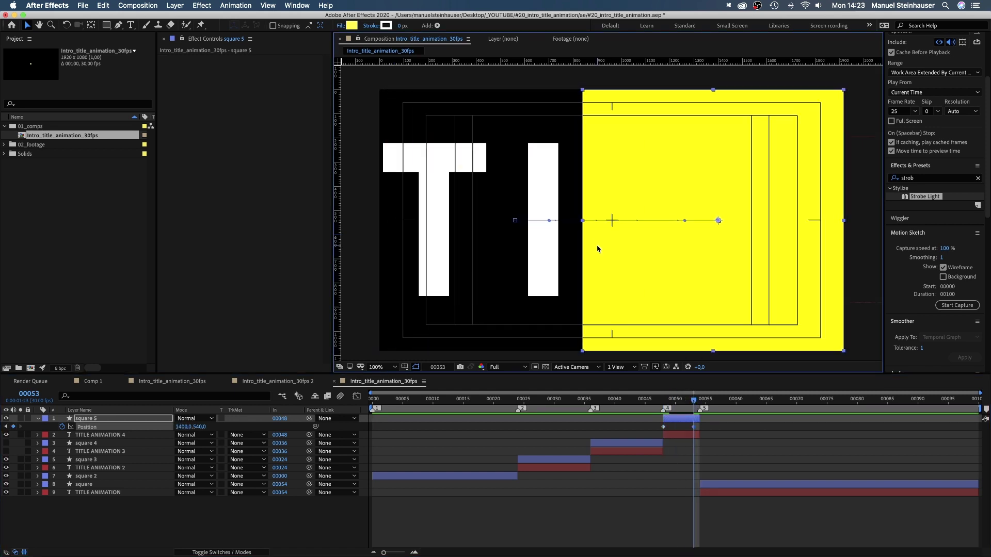
left_click_drag(689, 401, 664, 401)
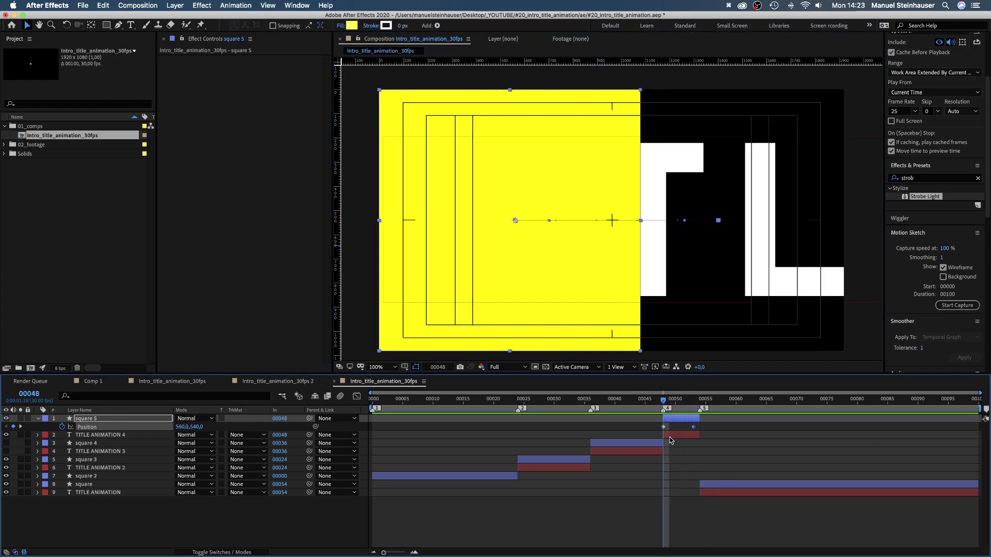
- Retype TITLE ANIMATION 4 as a single 'N' and scale it to about 2051%
double_click(676, 436)
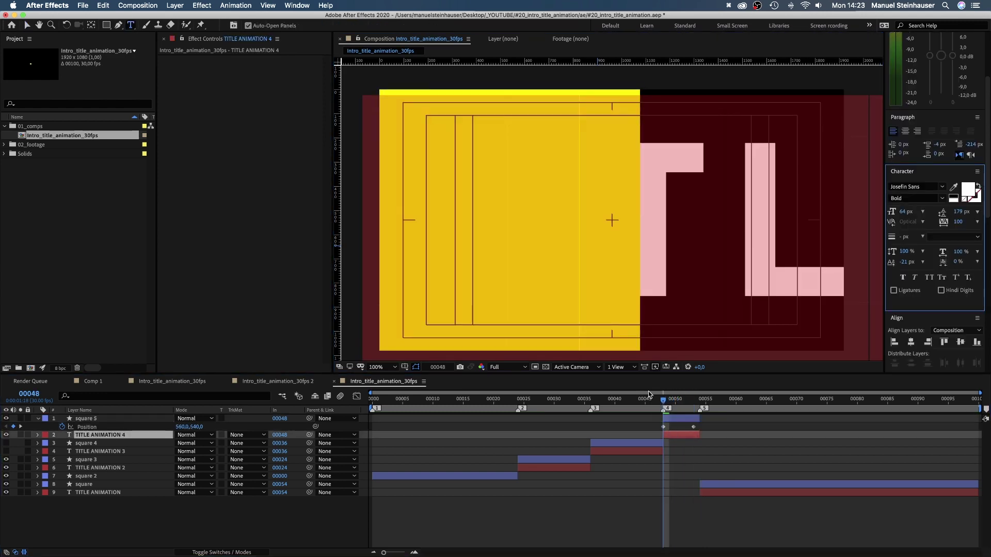
type("N")
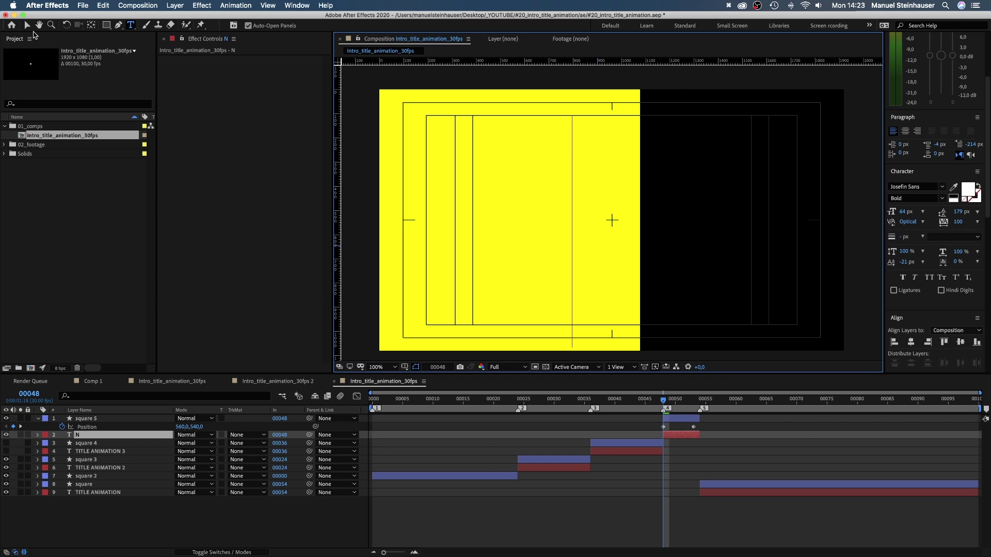
left_click(27, 25)
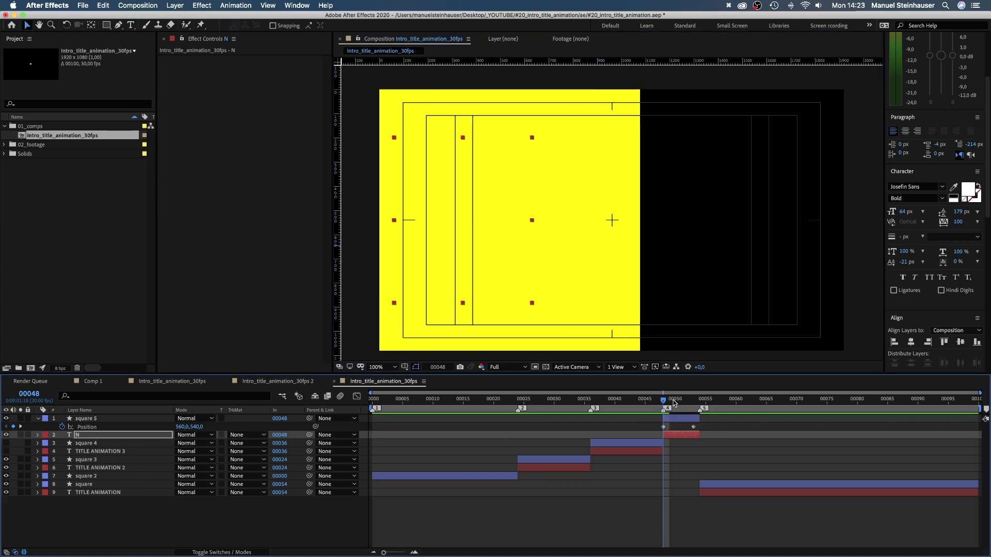
left_click_drag(673, 402, 693, 399)
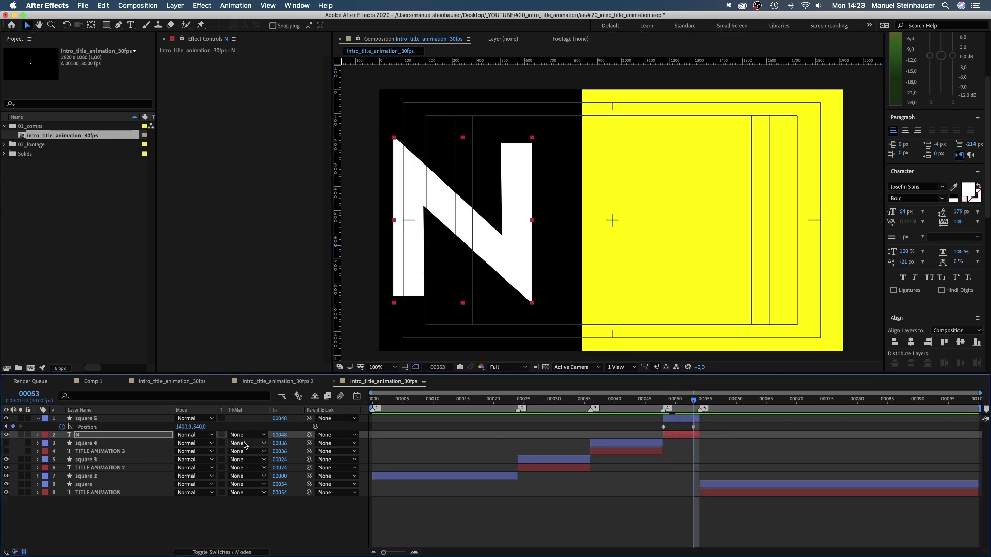
key("s")
left_click_drag(199, 442, 444, 431)
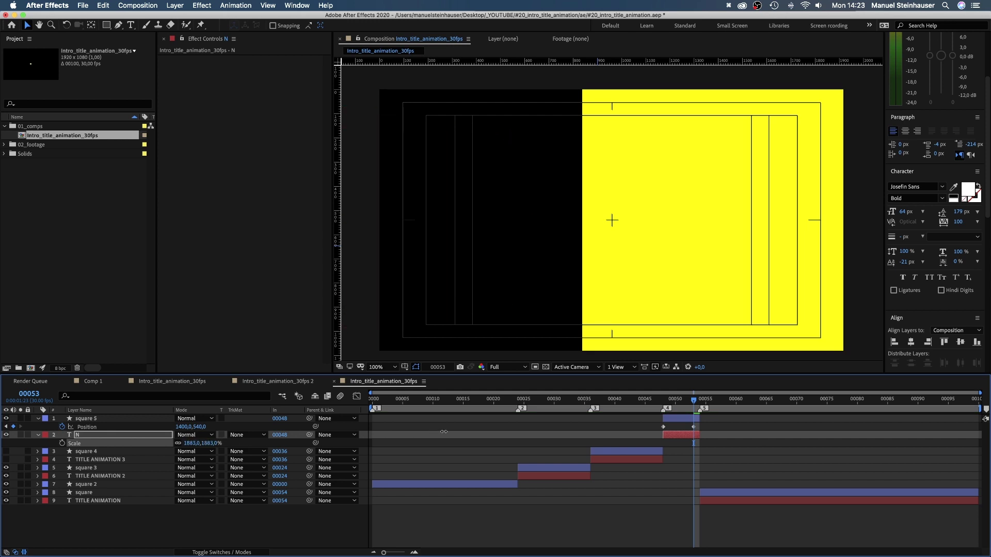
key("shift+p")
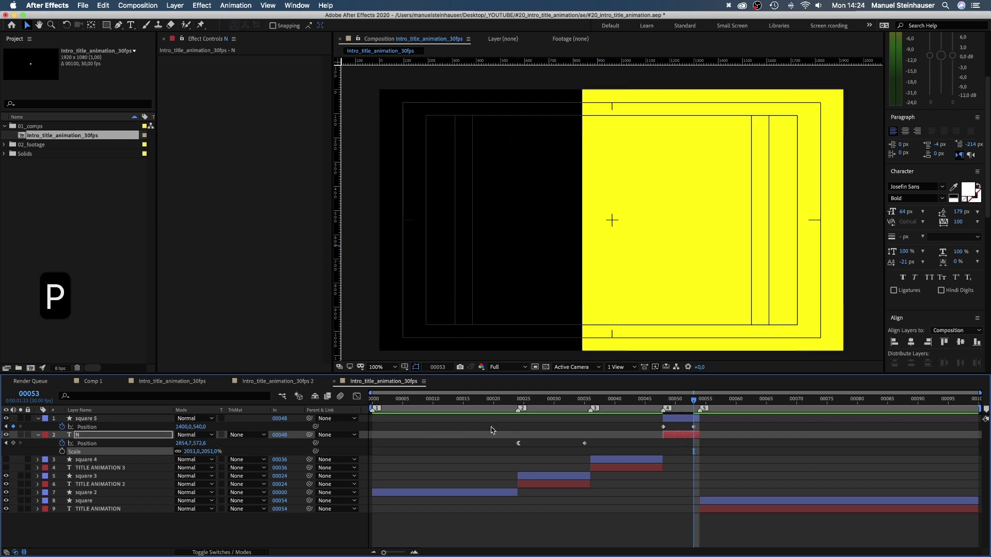
- Clear the N's Position keyframes, enlarge it to 2307%, and reposition it
left_click(62, 443)
left_click_drag(180, 443, 326, 457)
left_click_drag(188, 453, 304, 441)
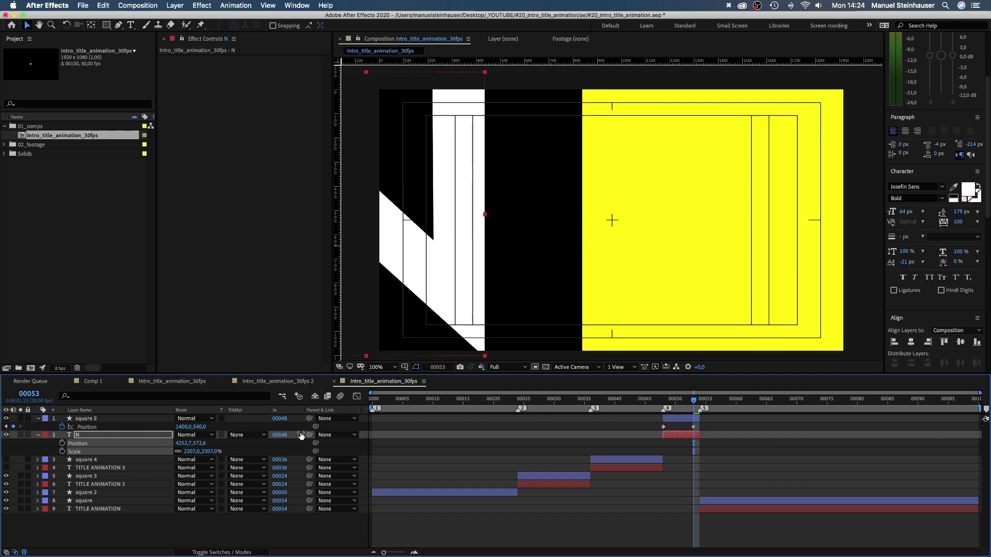
left_click_drag(463, 268, 591, 284)
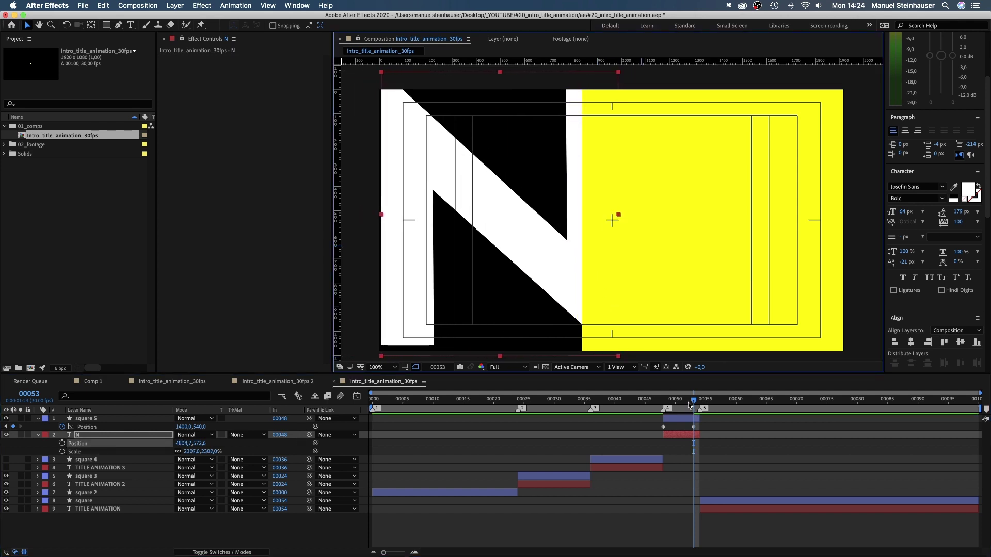
- Keyframe the N from 4804.7,572.6 at frame 48 to 4168.7,572.6 at frame 53, then preview
left_click_drag(693, 406, 662, 411)
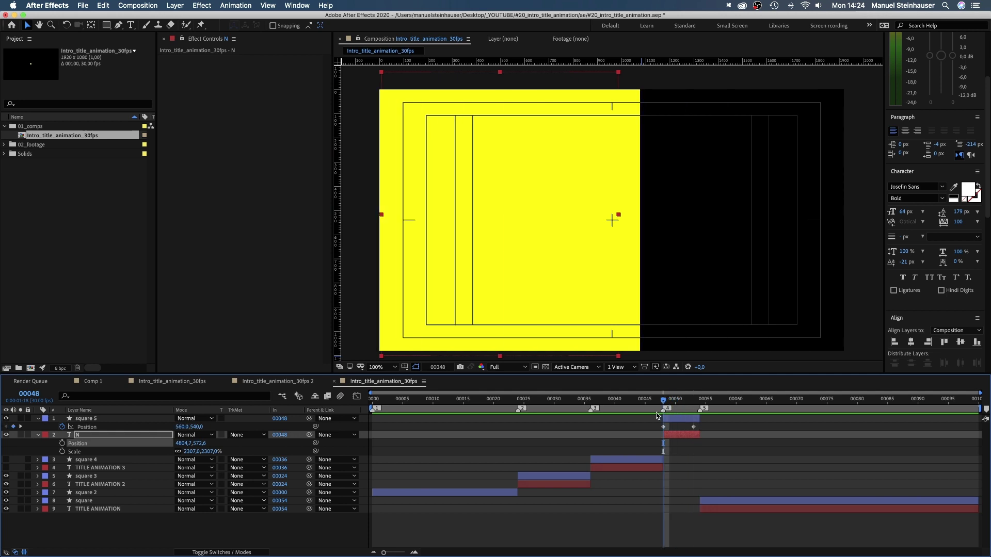
left_click(693, 406)
left_click_drag(555, 272, 400, 271)
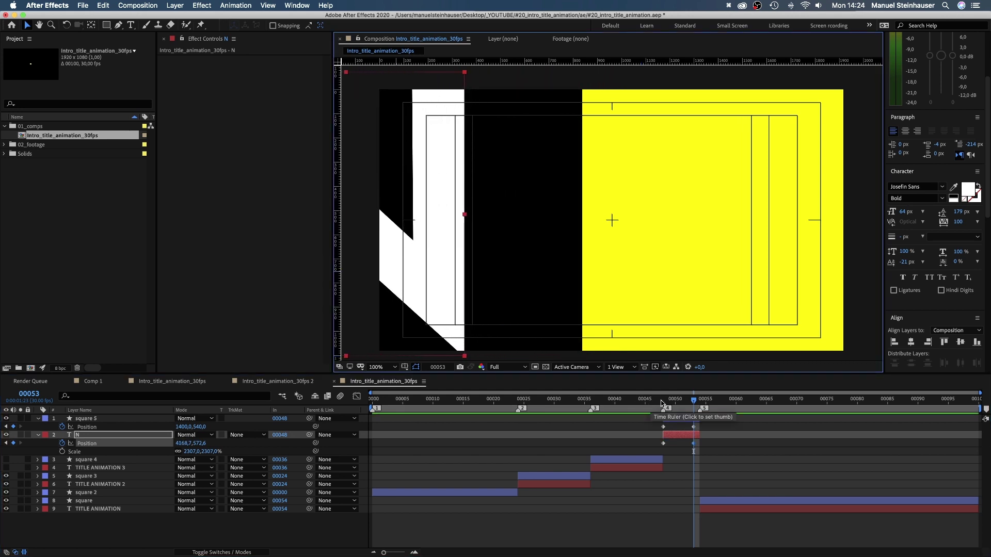
key("Home")
key("space")
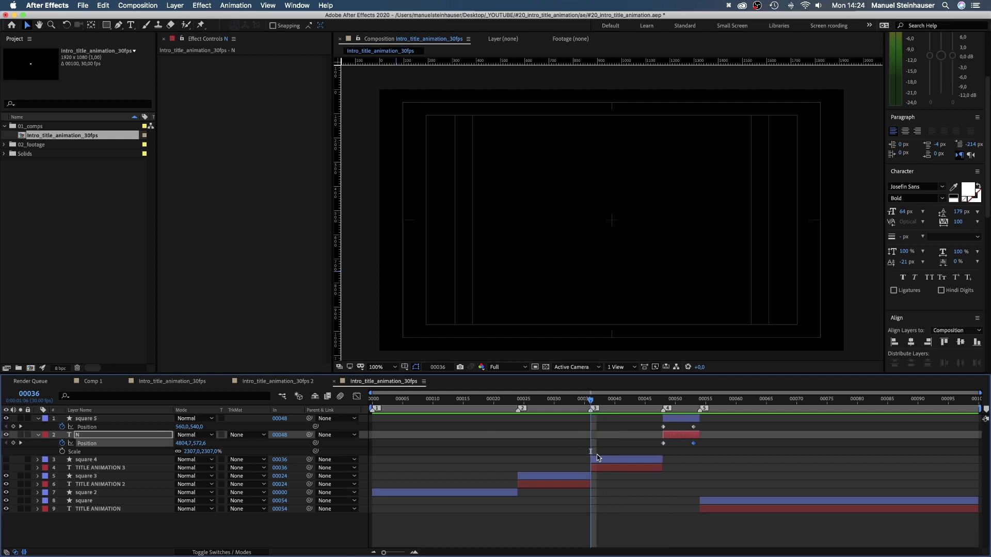
- Unhide TITLE ANIMATION 3 and set square 4's Scale to 25%
left_click(597, 458)
left_click(605, 469, "shift")
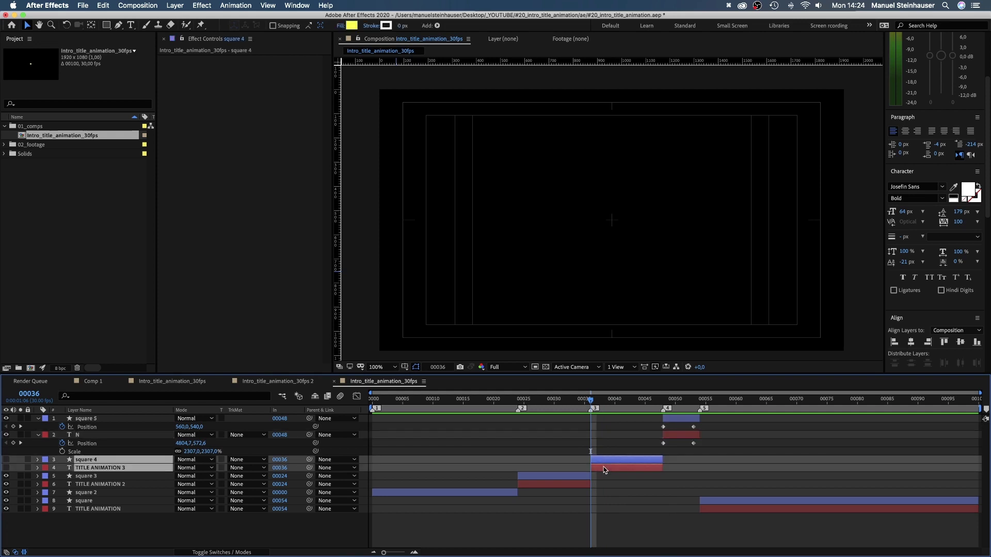
left_click(6, 468)
left_click(98, 527)
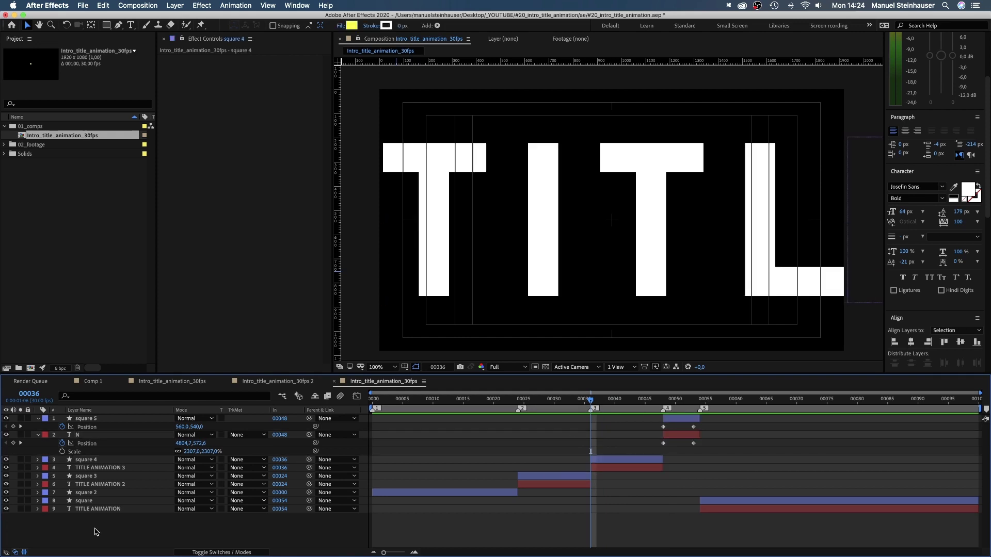
left_click(84, 461)
key("s")
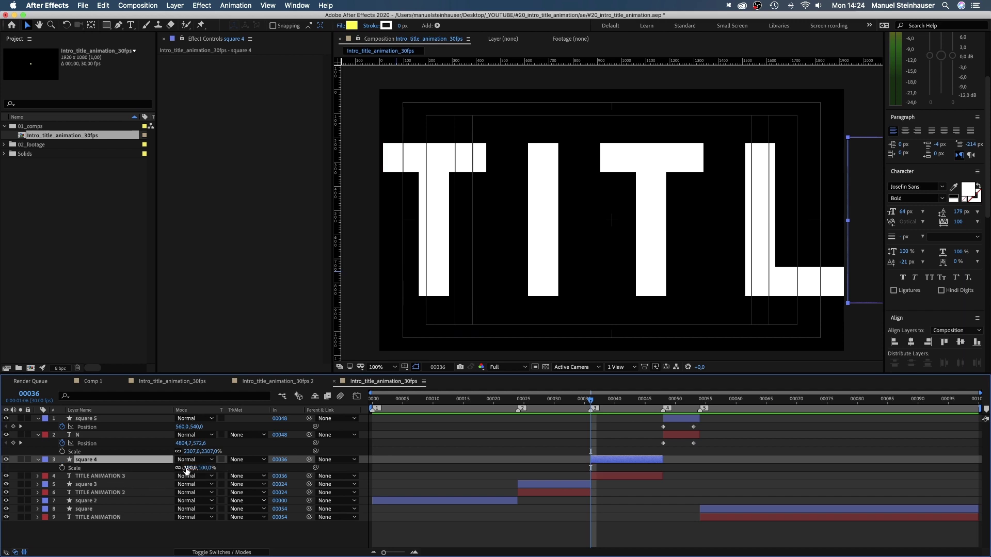
type("25")
key("Return")
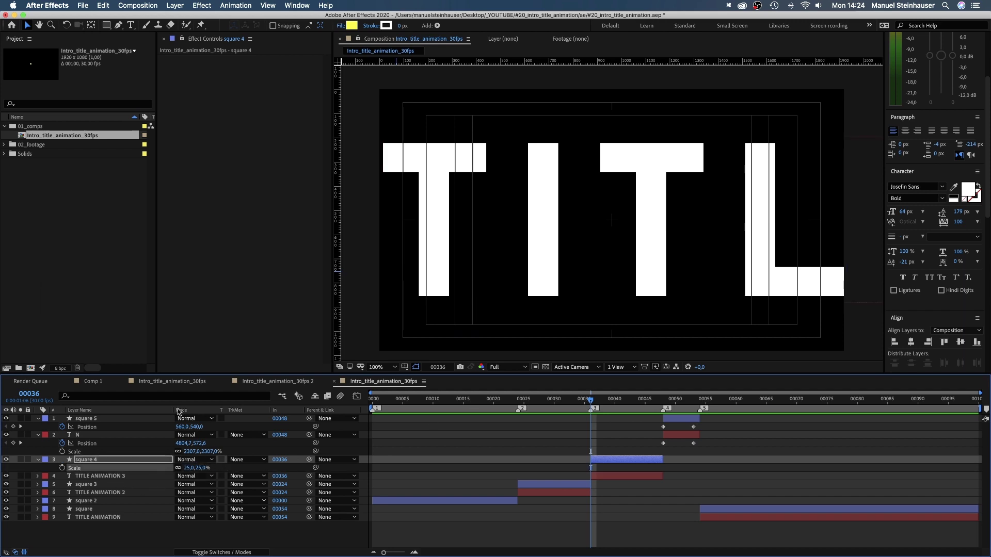
- Keyframe square 4's Position from 186,540 beside the T at frame 36 to 960,540 at frame 47
key("p")
left_click(62, 469)
left_click_drag(185, 468, 129, 468)
left_click_drag(432, 247, 416, 243)
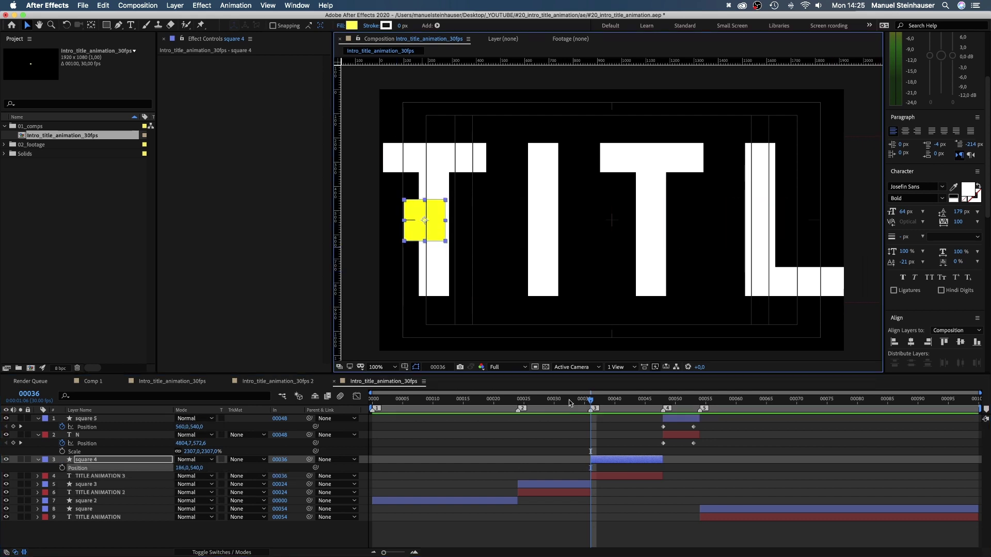
left_click(62, 468)
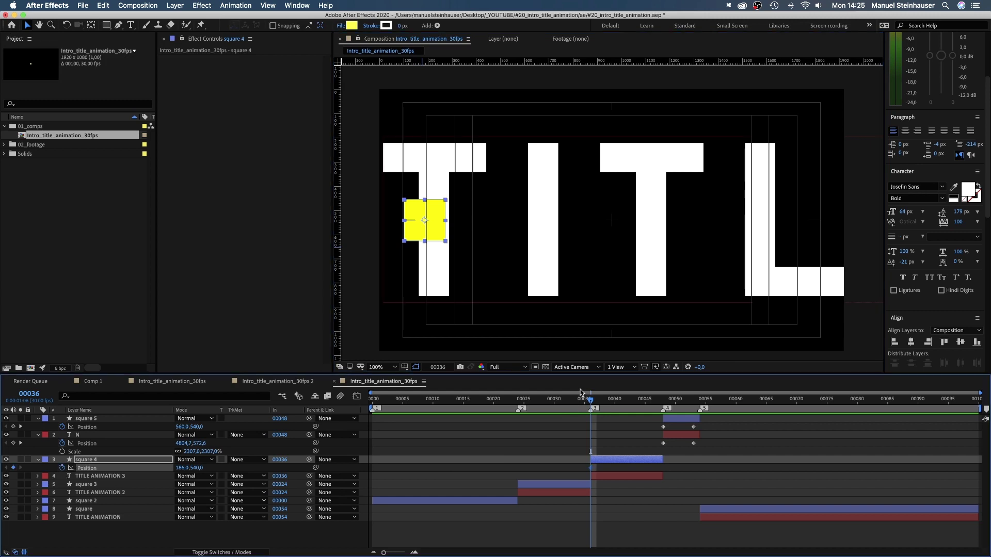
left_click(649, 400)
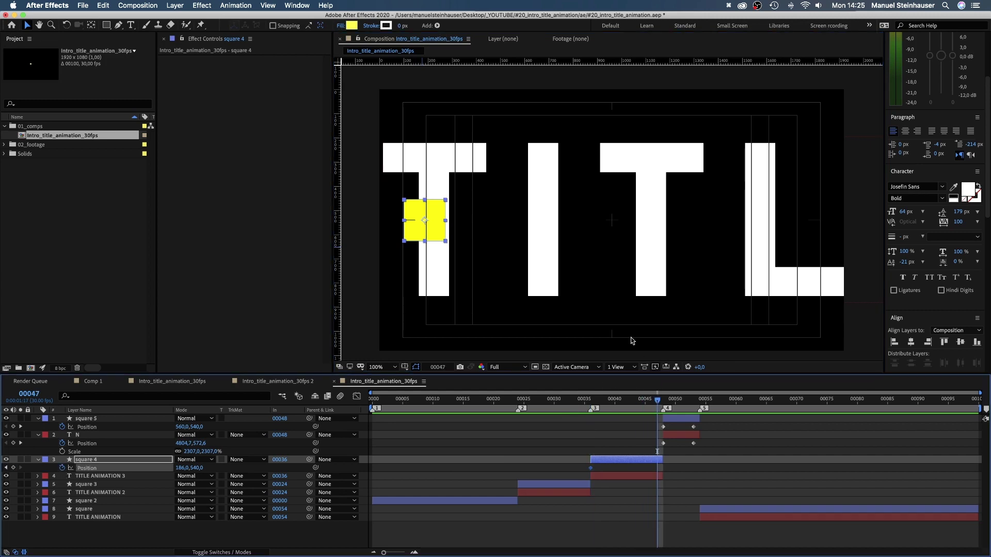
left_click_drag(431, 221, 620, 246)
- Scale TITLE ANIMATION 3's text down considerably
left_click(623, 476)
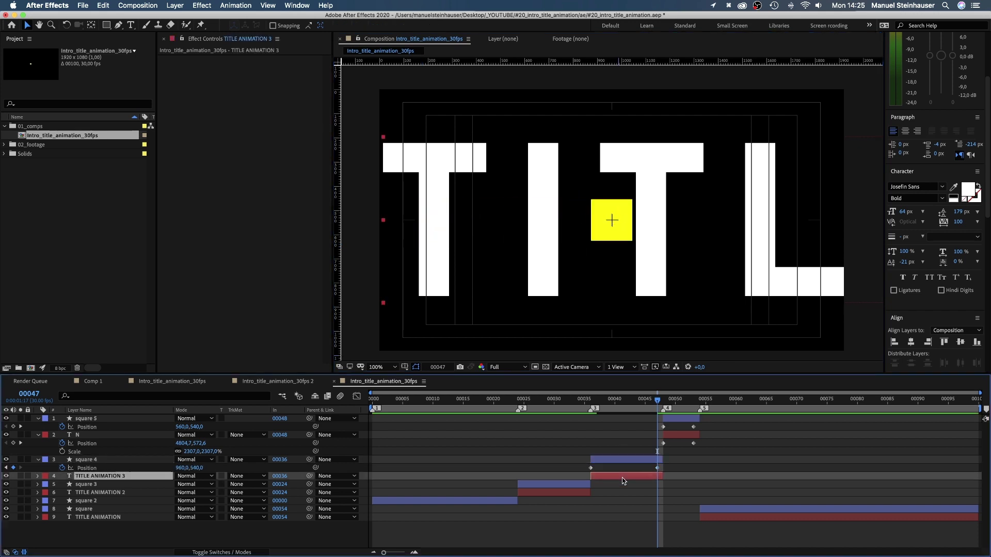
key("s")
left_click_drag(192, 487, 99, 487)
left_click_drag(12, 477, 67, 476)
left_click_drag(199, 486, 58, 511)
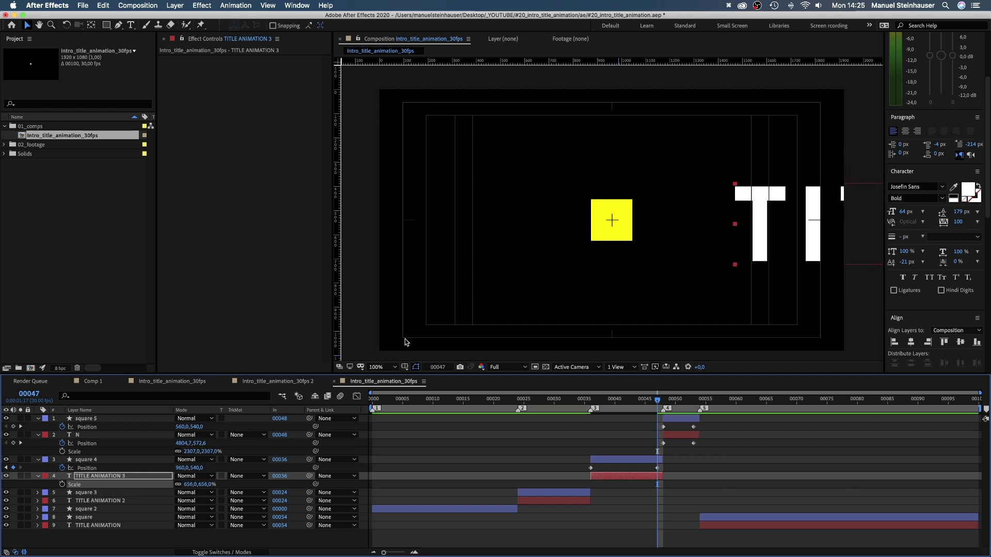
left_click_drag(657, 401, 600, 404)
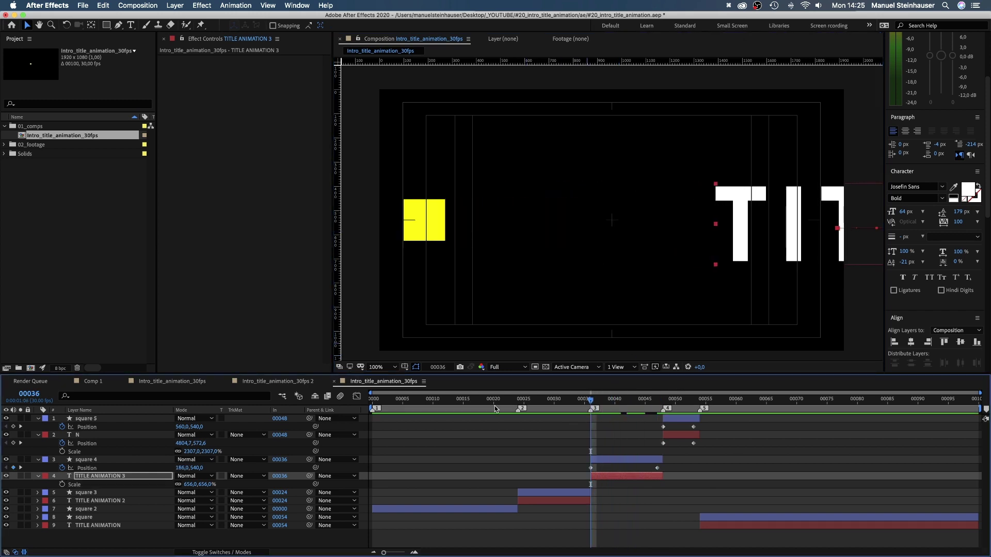
- Clear the layer's Position keyframes, move it into the frame, and retype it as 'ANIMATION'
key("p")
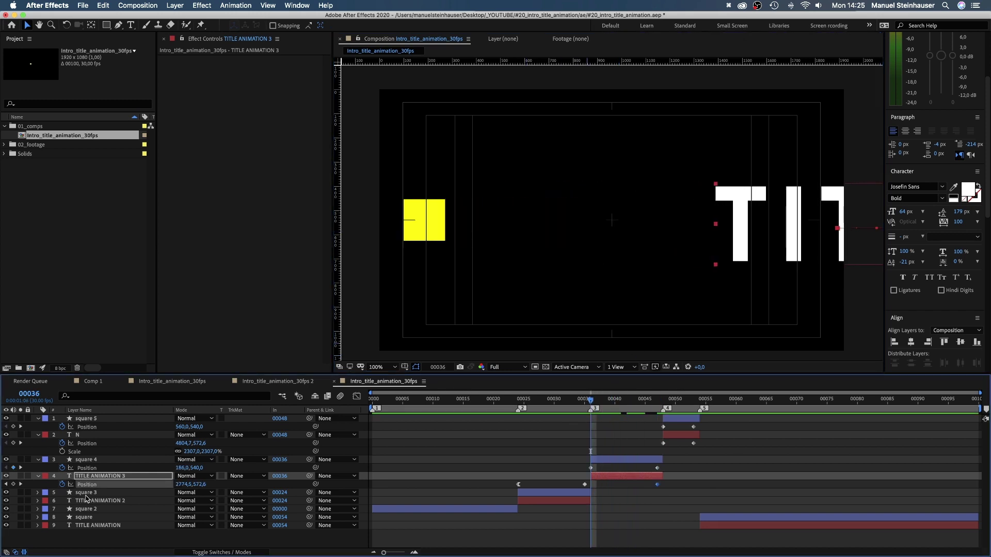
left_click(61, 484)
left_click_drag(743, 224, 466, 223)
double_click(103, 478)
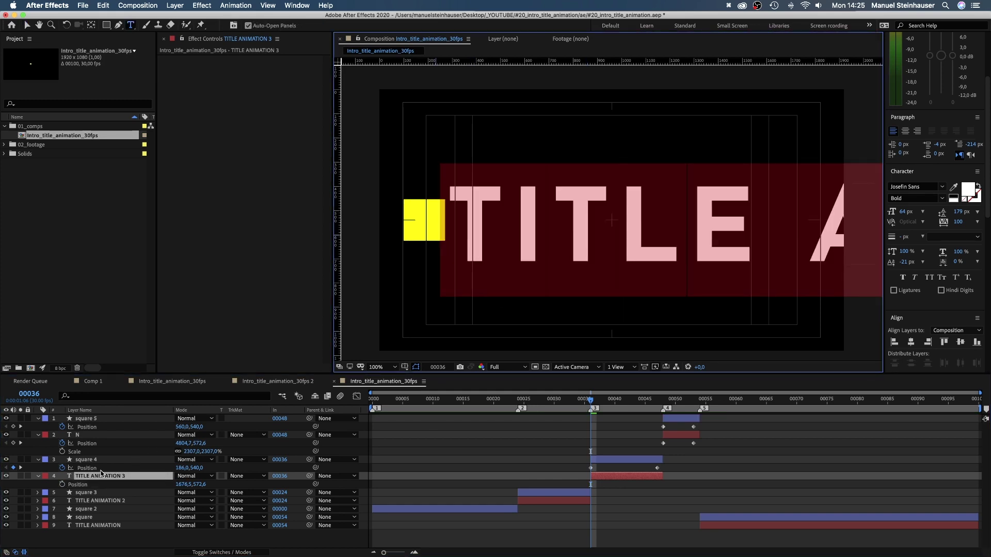
type("ANIMATION")
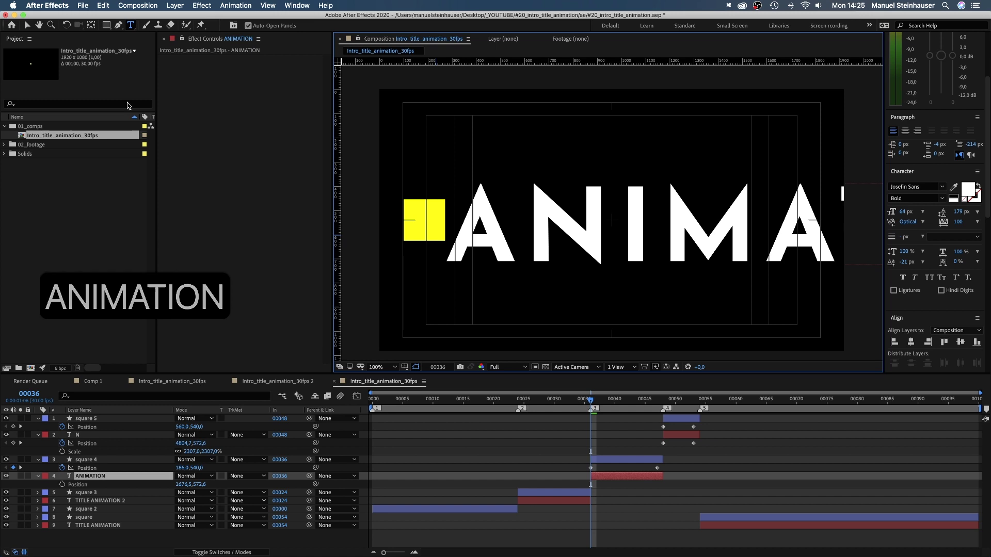
key("Return")
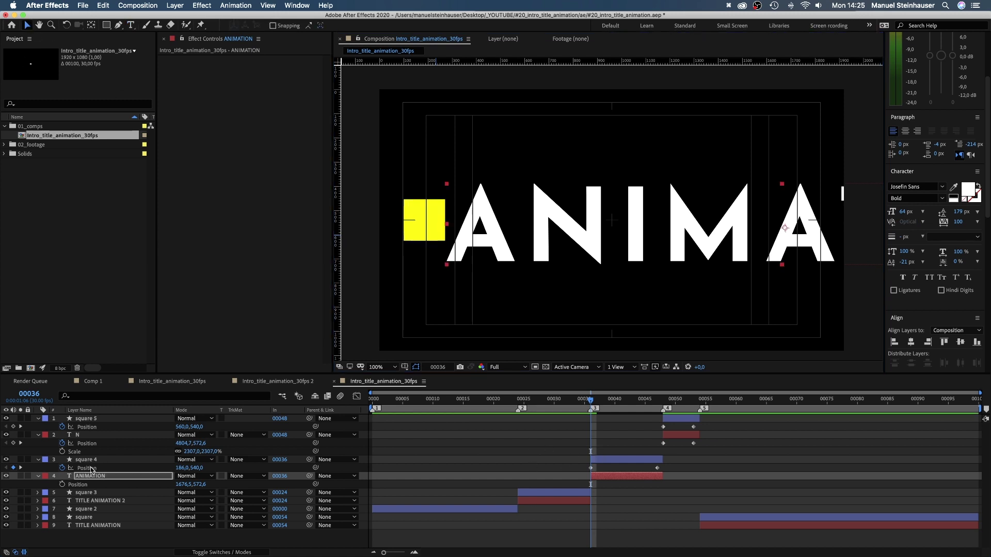
- Keyframe ANIMATION sliding from 1676.5,540 at frame 36 to 260.5,540 at frame 47, vertically centred
left_click(62, 485)
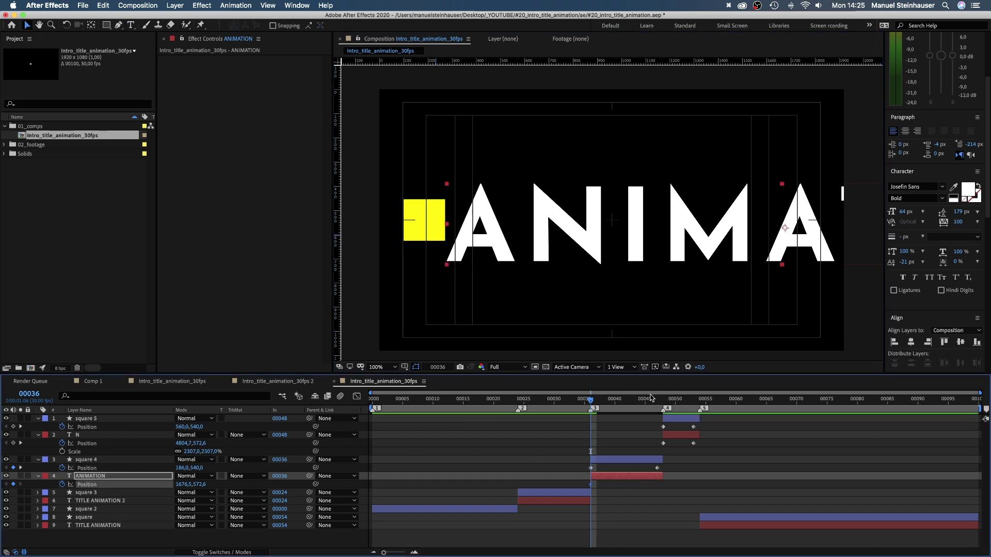
left_click_drag(609, 400, 657, 396)
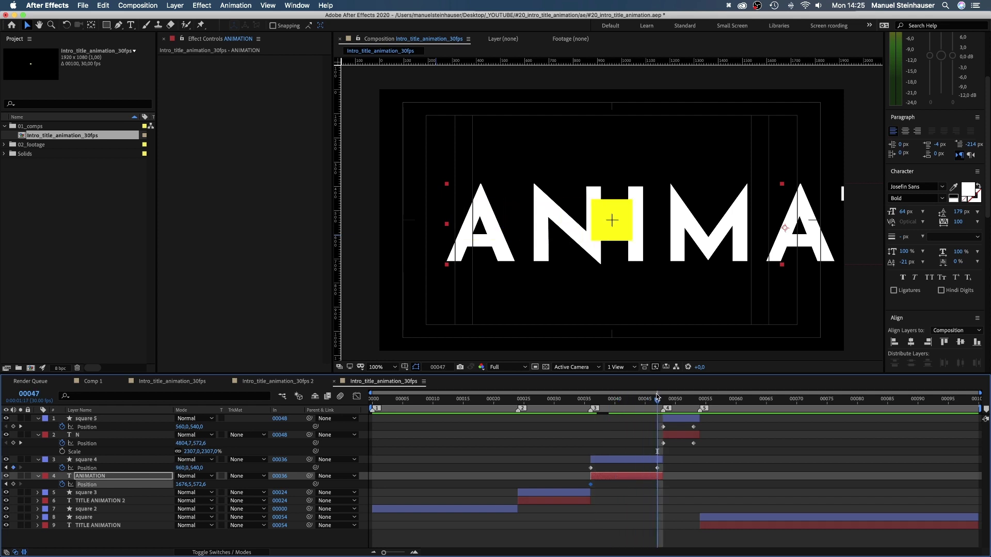
left_click_drag(816, 237, 471, 230)
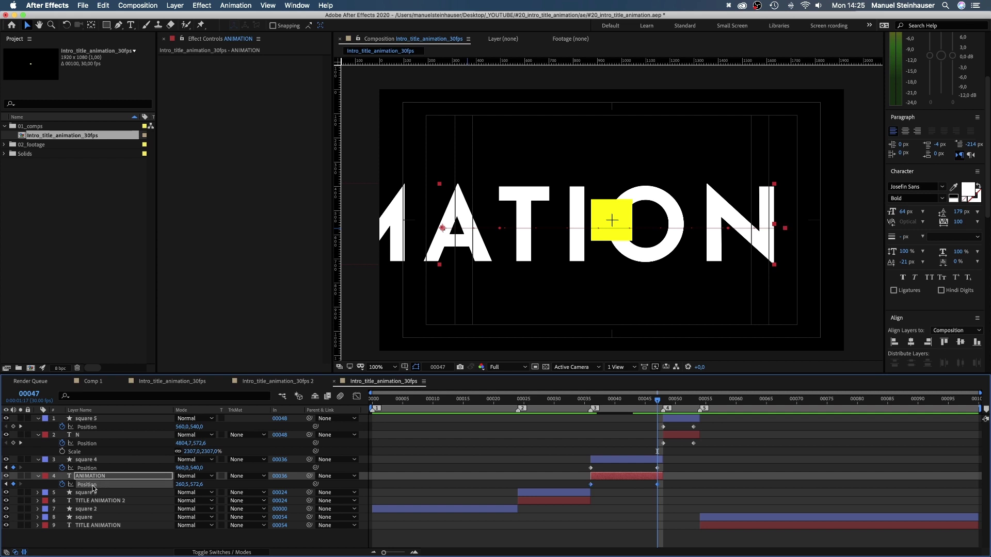
key("Up")
key("Up")
key("Up")
key("Up")
key("Up")
key("Up")
key("Up")
key("Up")
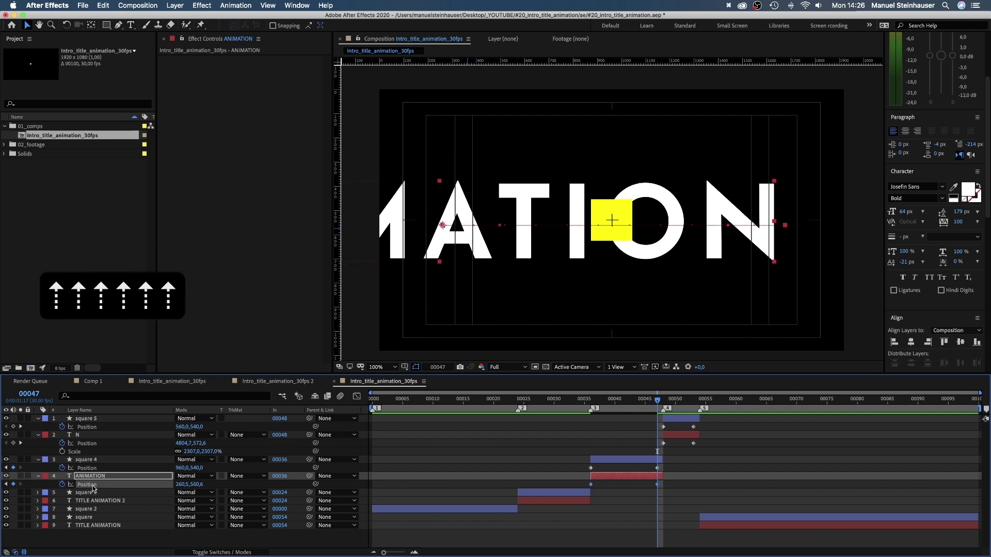
key("Up")
key("Up")
key("Up")
key("Up")
key("Up")
key("Up")
key("Up")
key("Up")
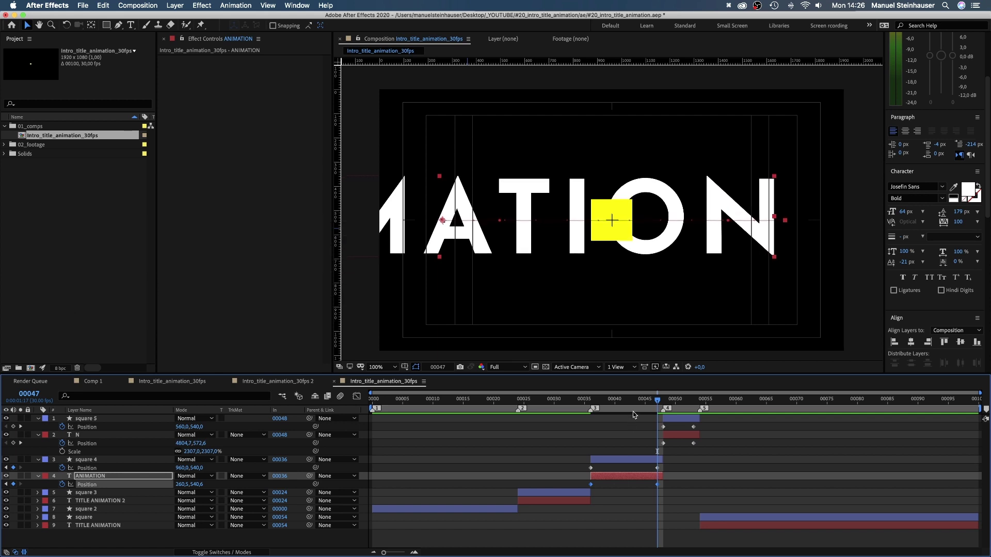
left_click_drag(655, 404, 590, 404)
- Duplicate square 4 and convert its Rectangle Path to a Bezier path
left_click(605, 462)
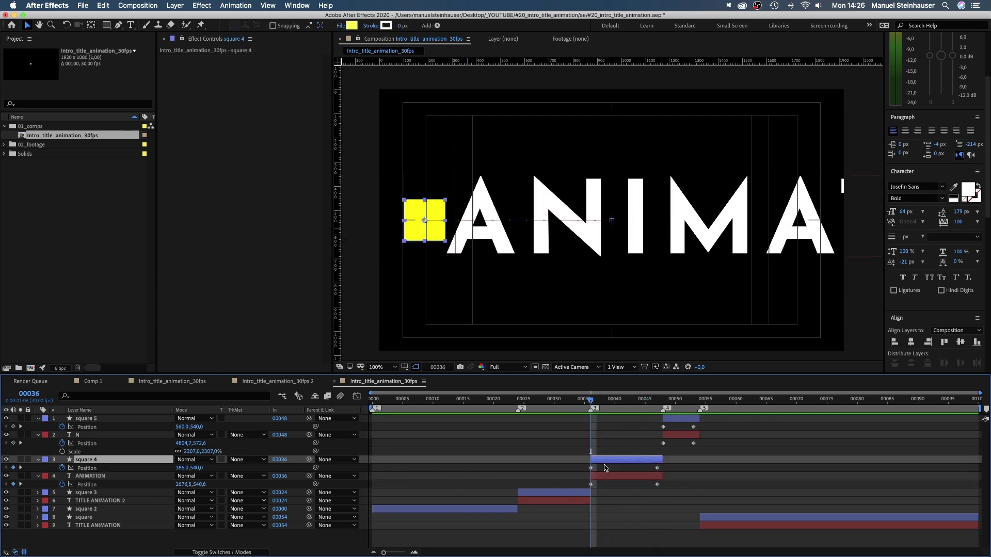
key("super+d")
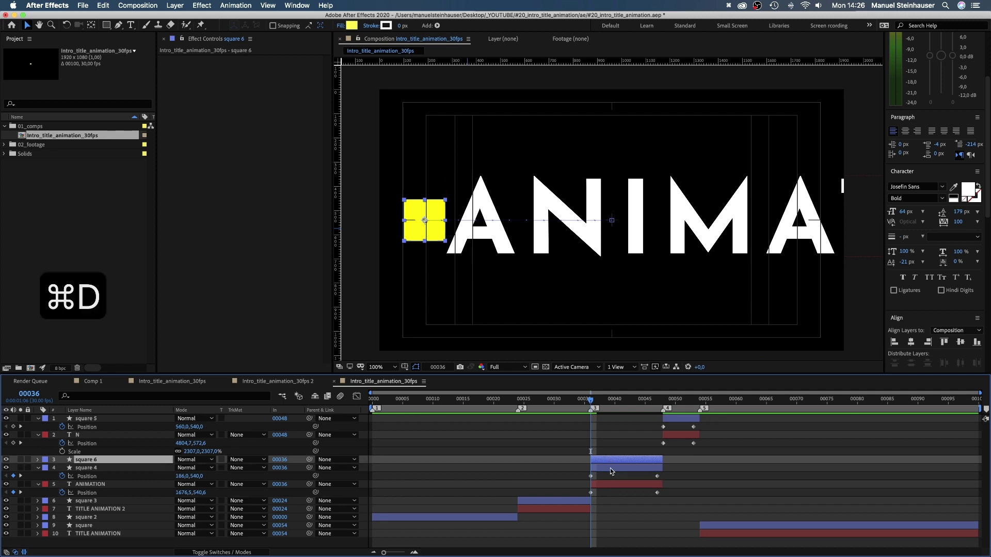
left_click(38, 468)
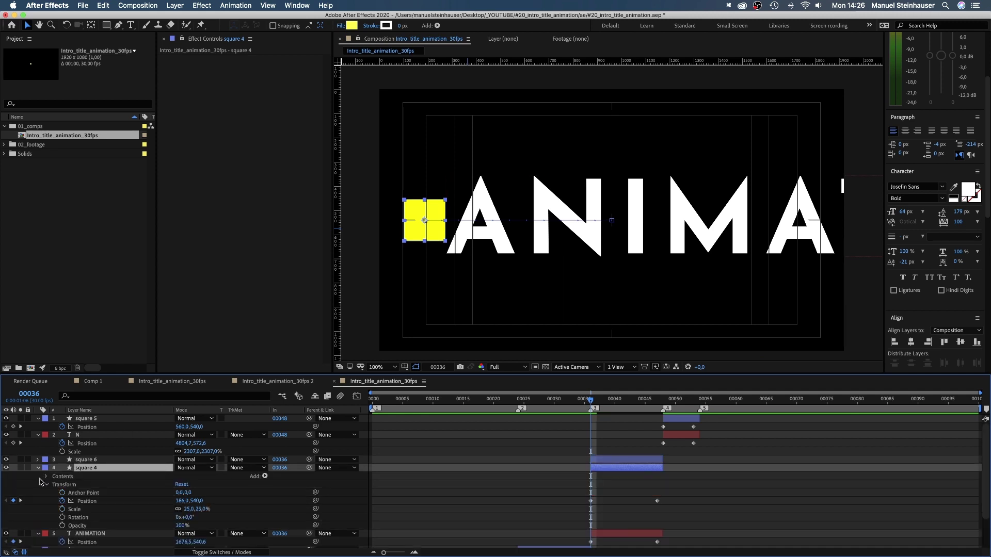
left_click(47, 477)
left_click(56, 484)
left_click(64, 493)
left_click(87, 493)
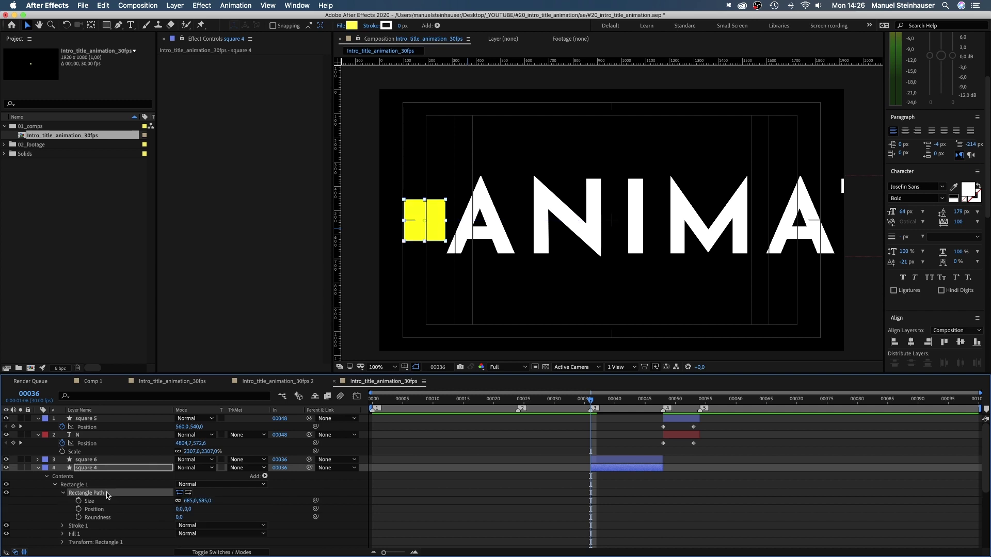
right_click(113, 497)
left_click(134, 497)
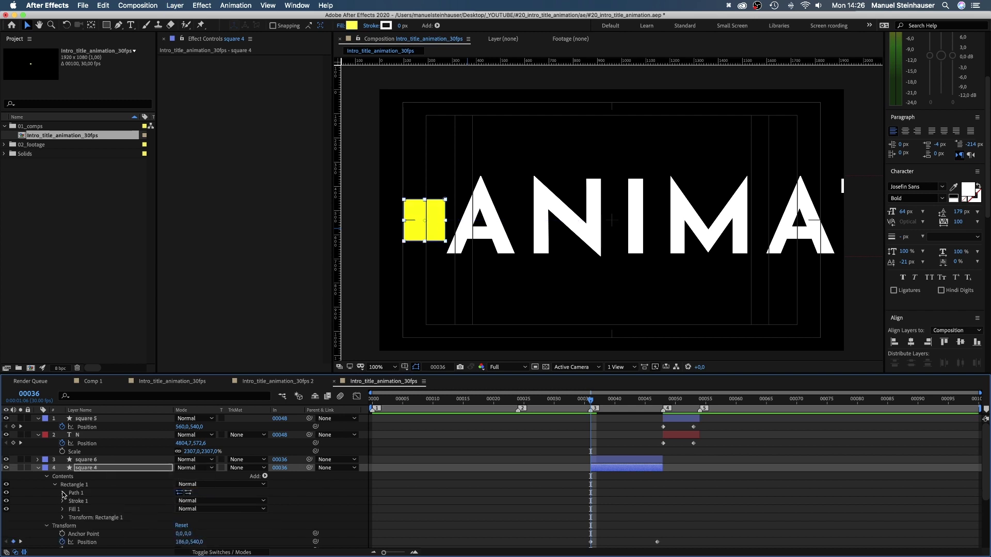
- Drag the square's left vertices out into a long bar and make its fill white
left_click(70, 503)
key("space")
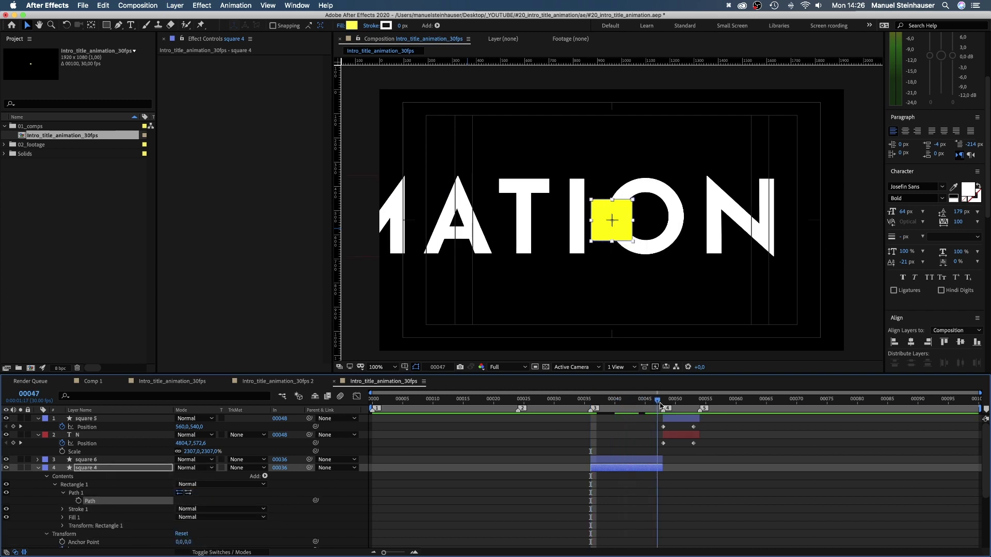
left_click_drag(591, 206, 368, 208)
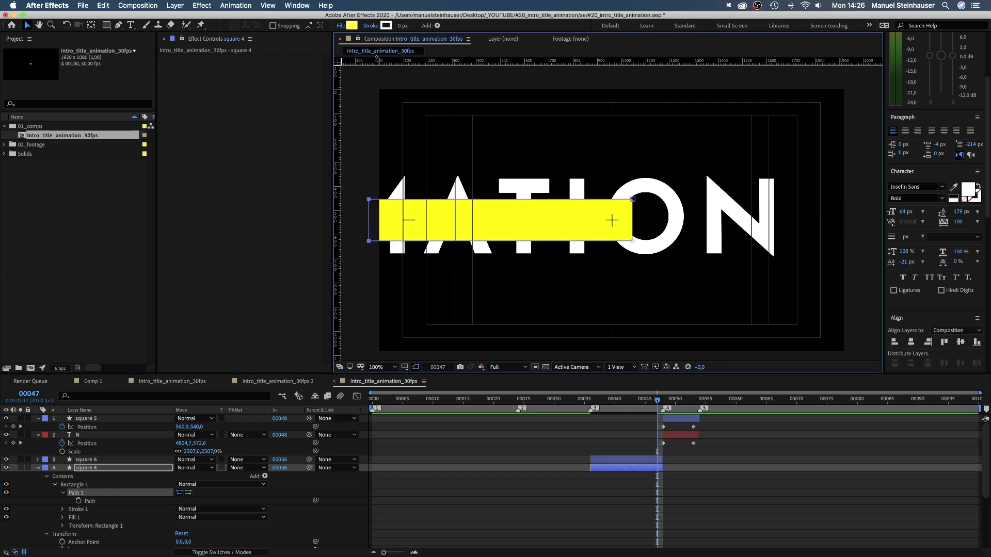
left_click(352, 26)
left_click_drag(413, 269, 431, 248)
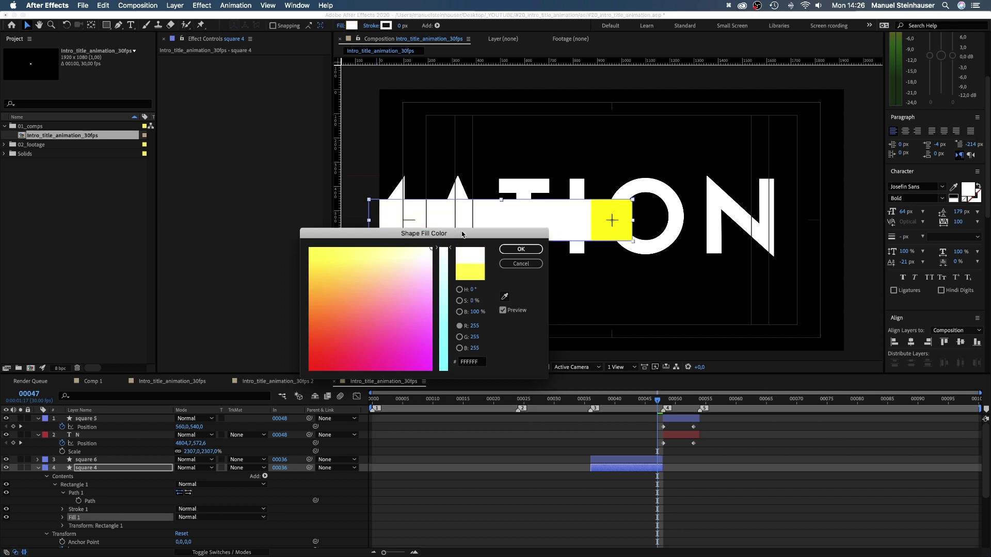
left_click(520, 249)
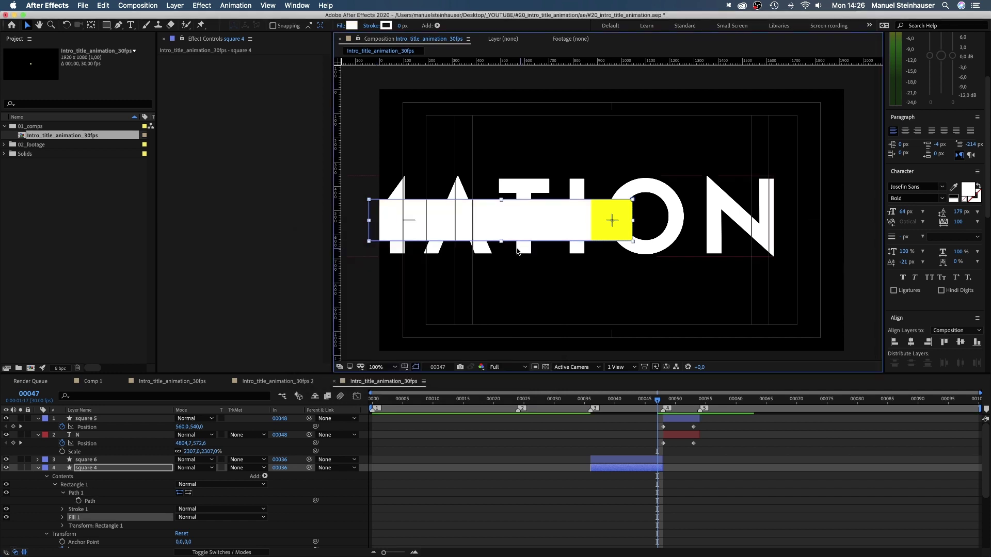
- Set ANIMATION's track matte to Alpha Inverted Matte, using the square 4 bar
left_click(40, 468)
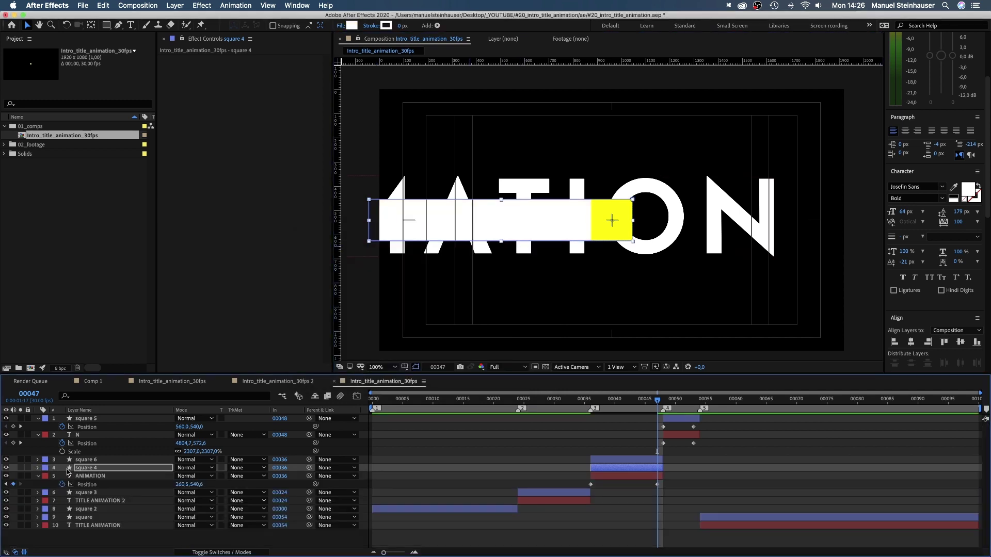
left_click(235, 478)
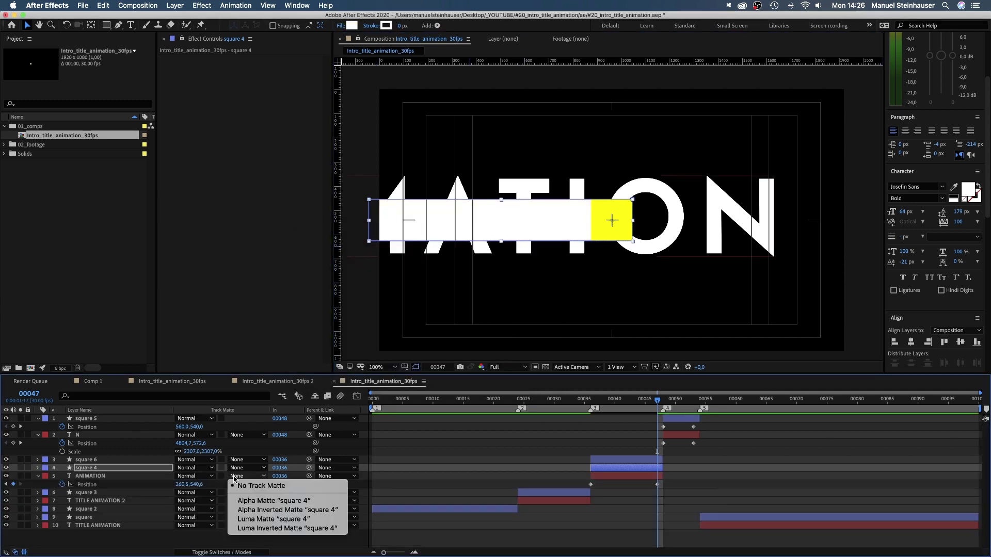
left_click(243, 510)
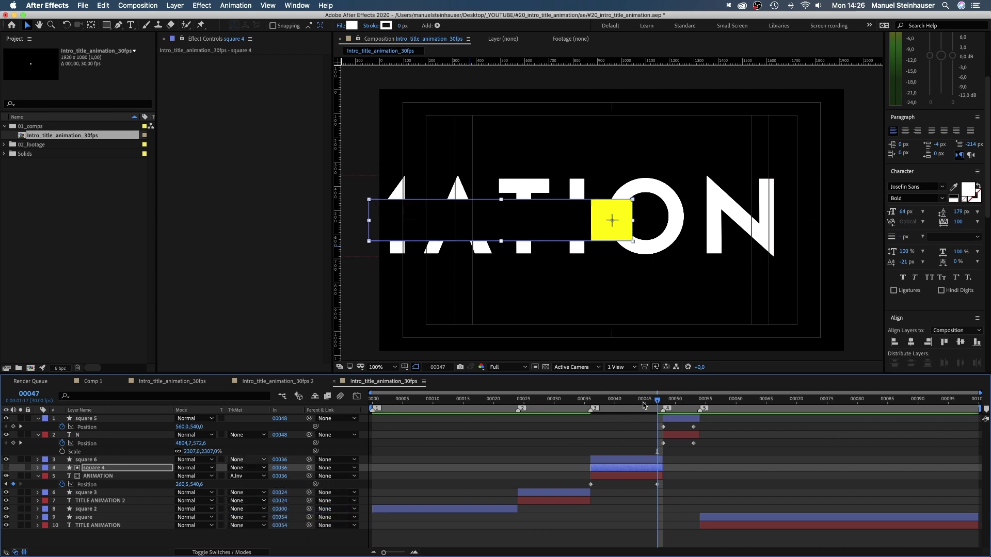
left_click_drag(643, 406, 302, 478)
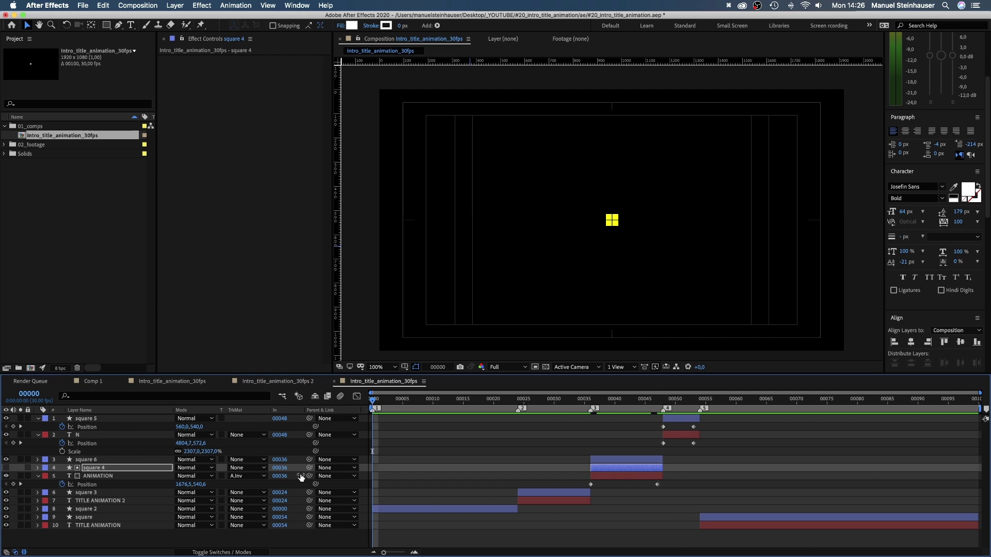
key("space")
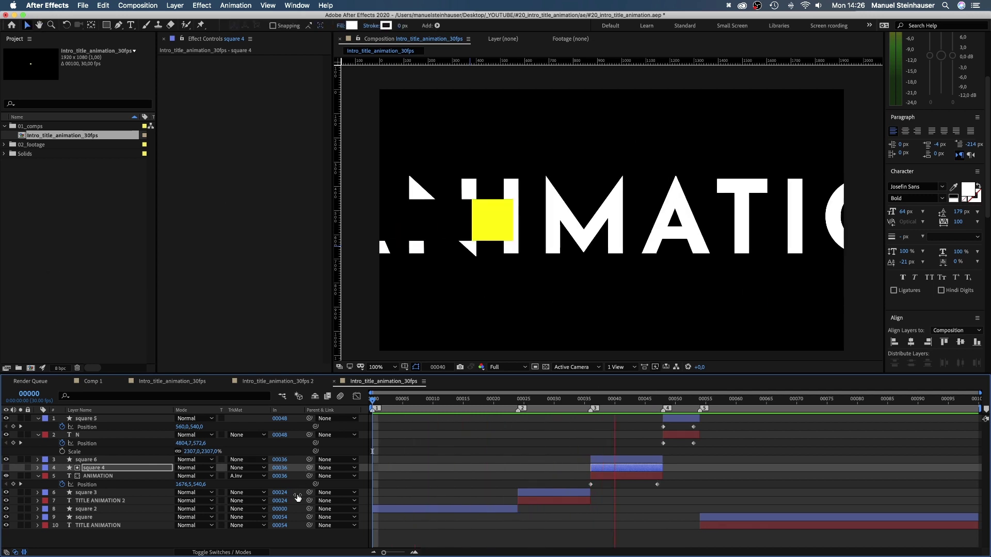